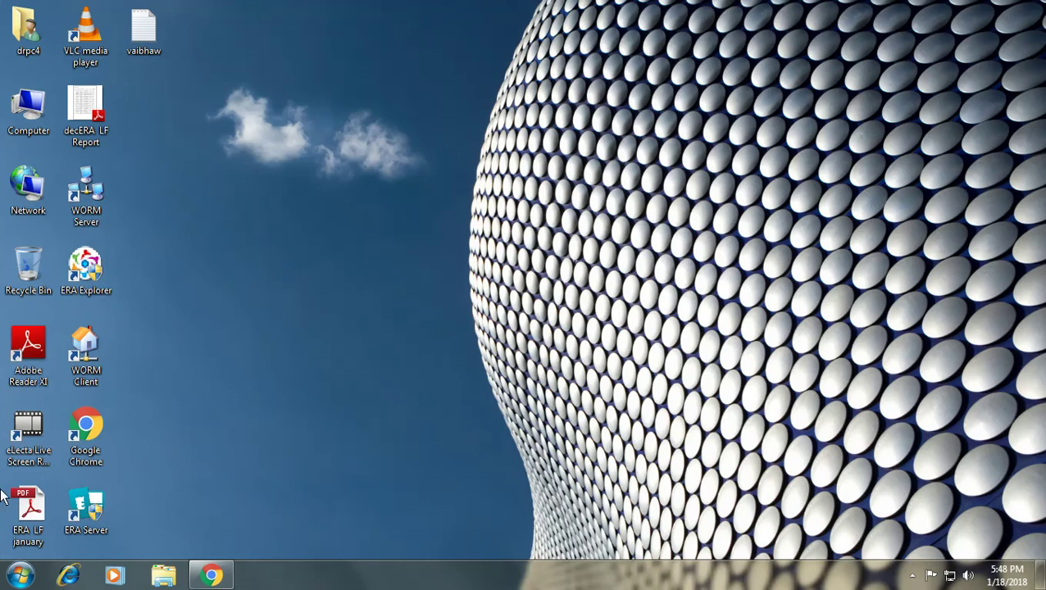
Step: Expand the Microsoft Office 2013 group in the Start menu's All Programs list
left_click(20, 575)
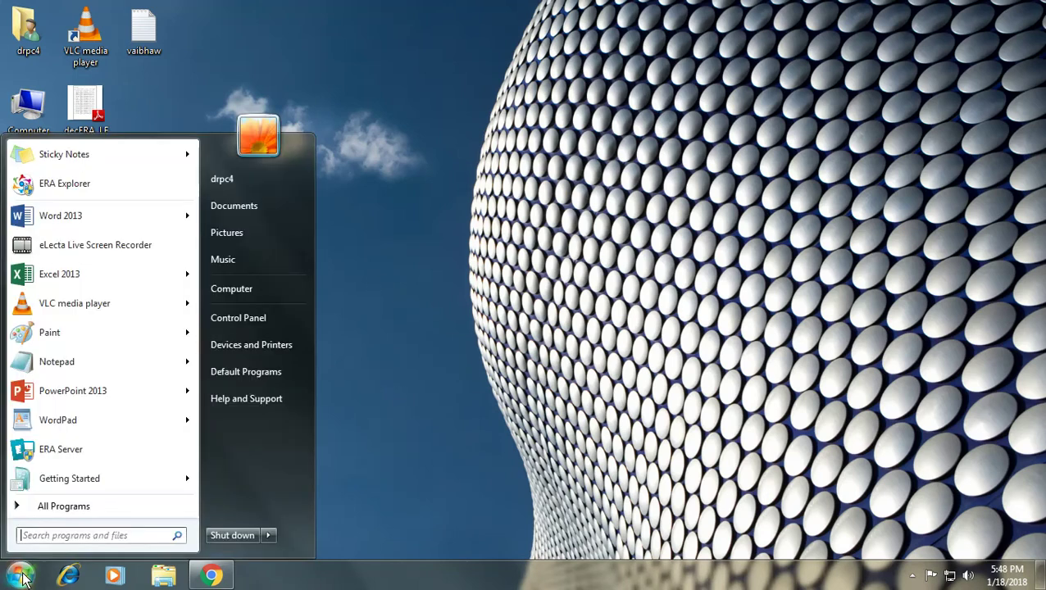
left_click(53, 507)
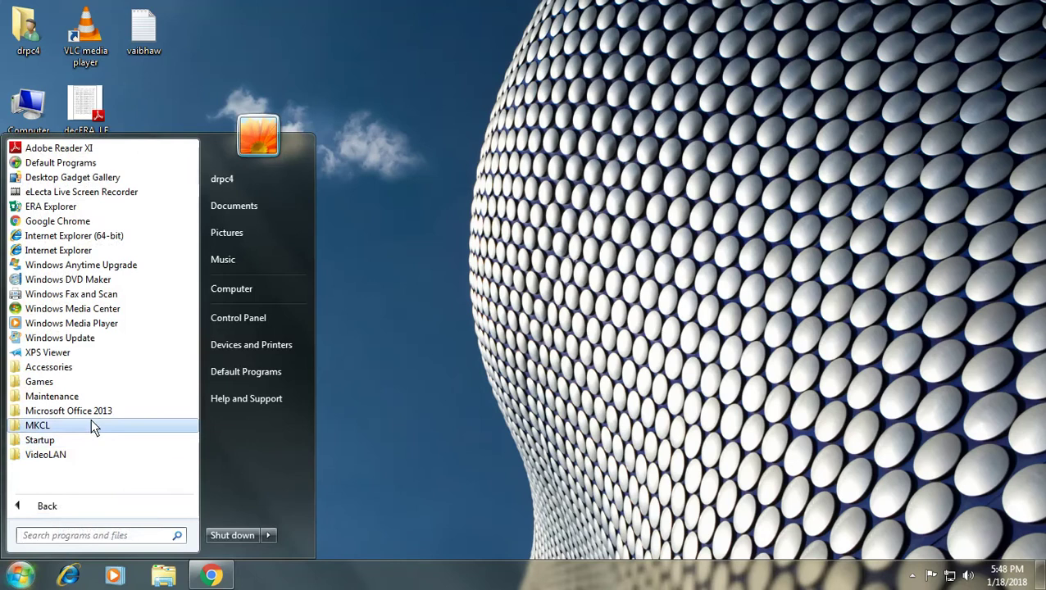
left_click(115, 410)
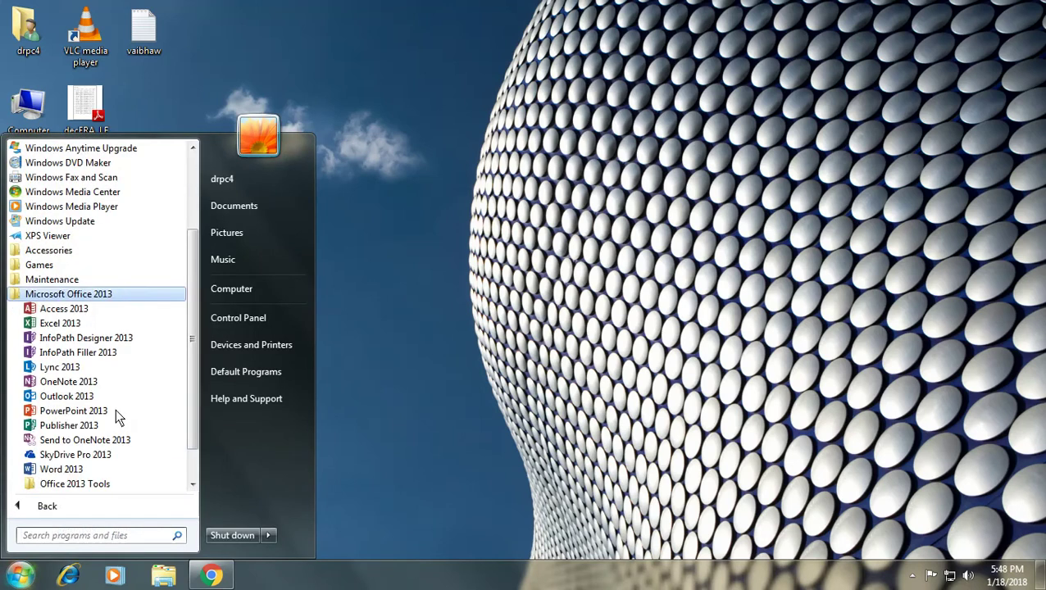
Step: Launch Word 2013 and create a new blank document, Document1
left_click(77, 467)
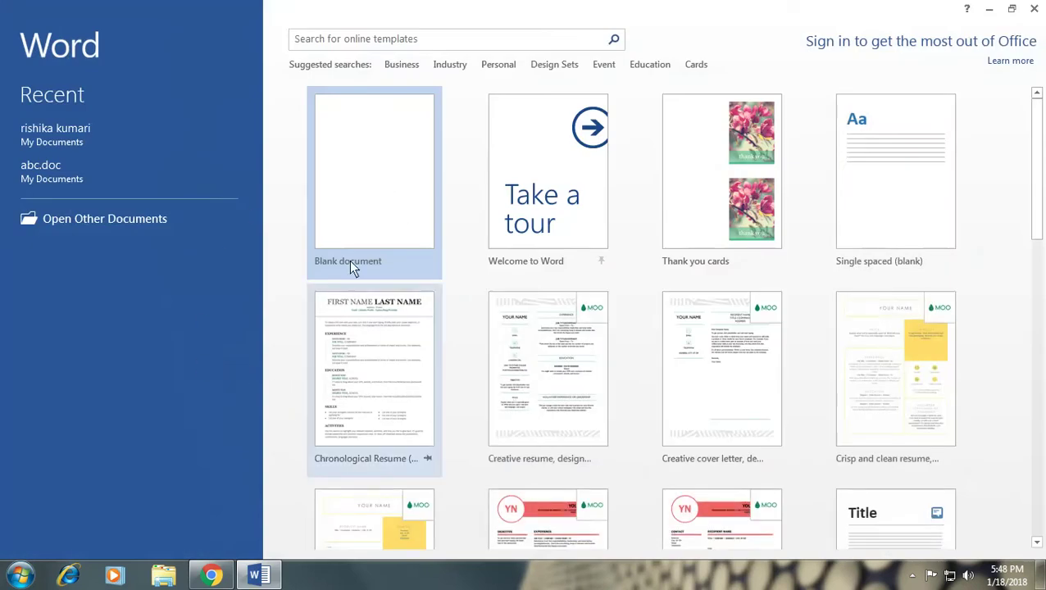
left_click(379, 226)
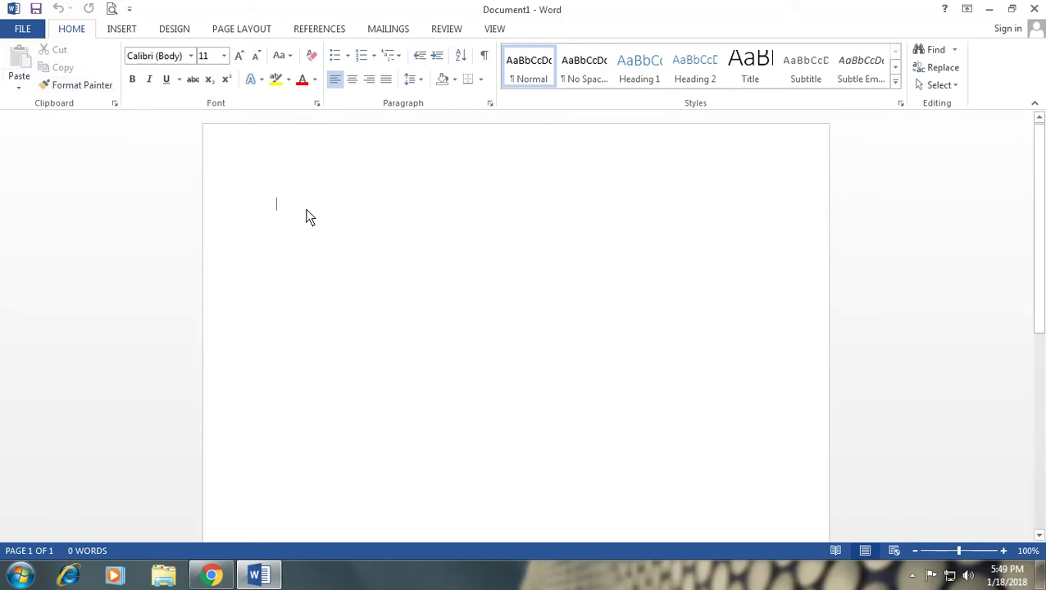
Step: Type the name on the first line and paste a copy of it on the line below
type("V")
type("aibhaw")
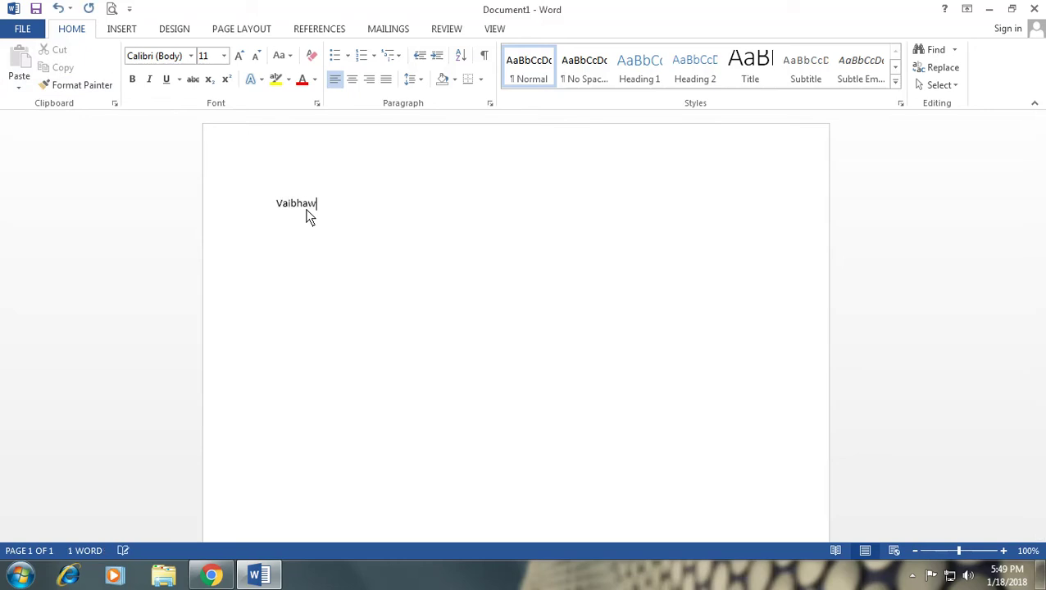
left_click_drag(334, 207, 256, 205)
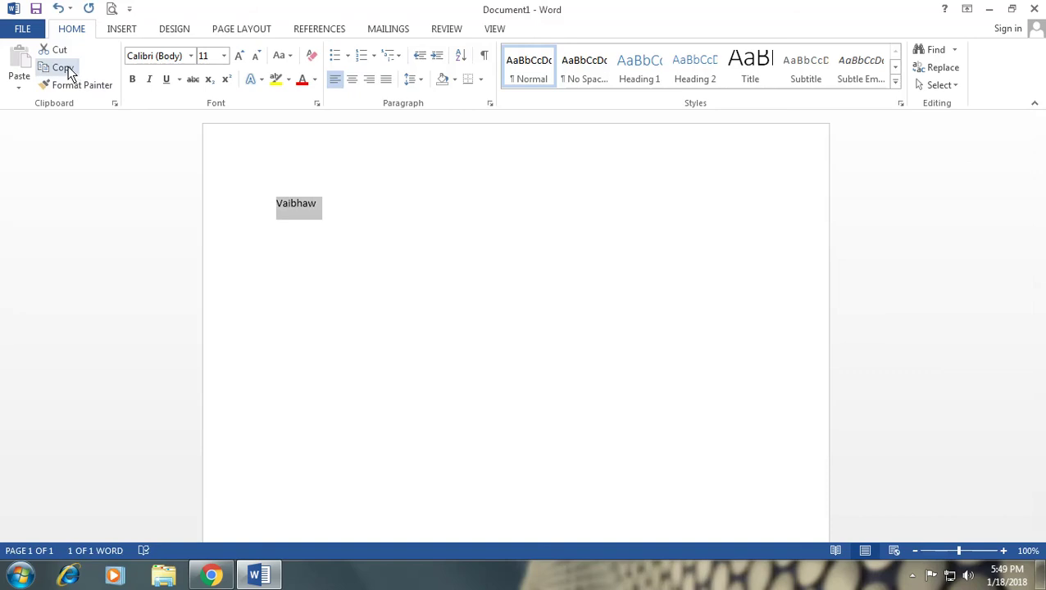
left_click(70, 72)
left_click(348, 200)
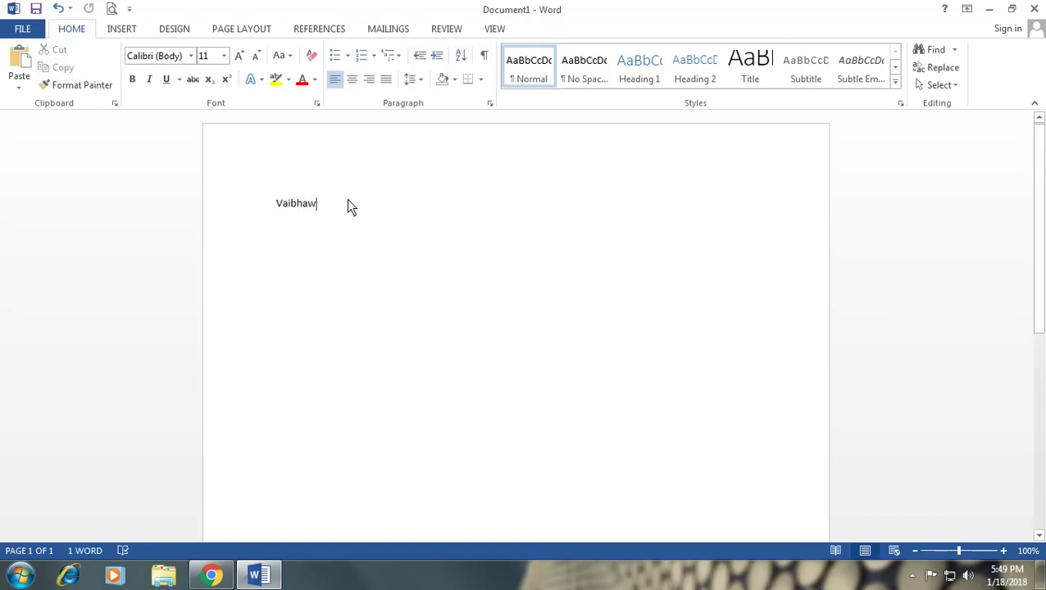
key("Return")
left_click(22, 59)
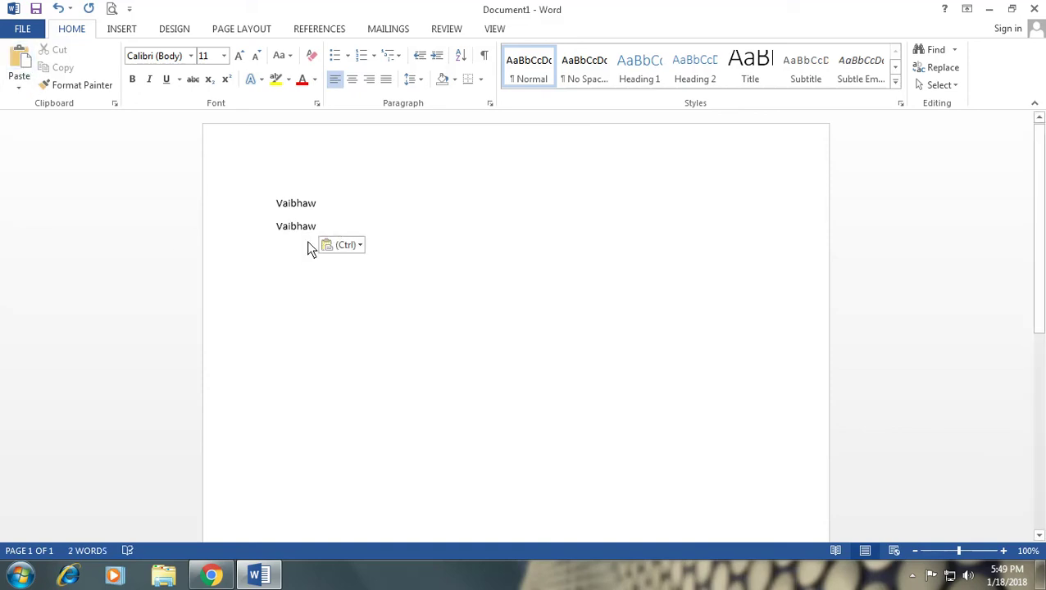
left_click_drag(326, 203, 279, 207)
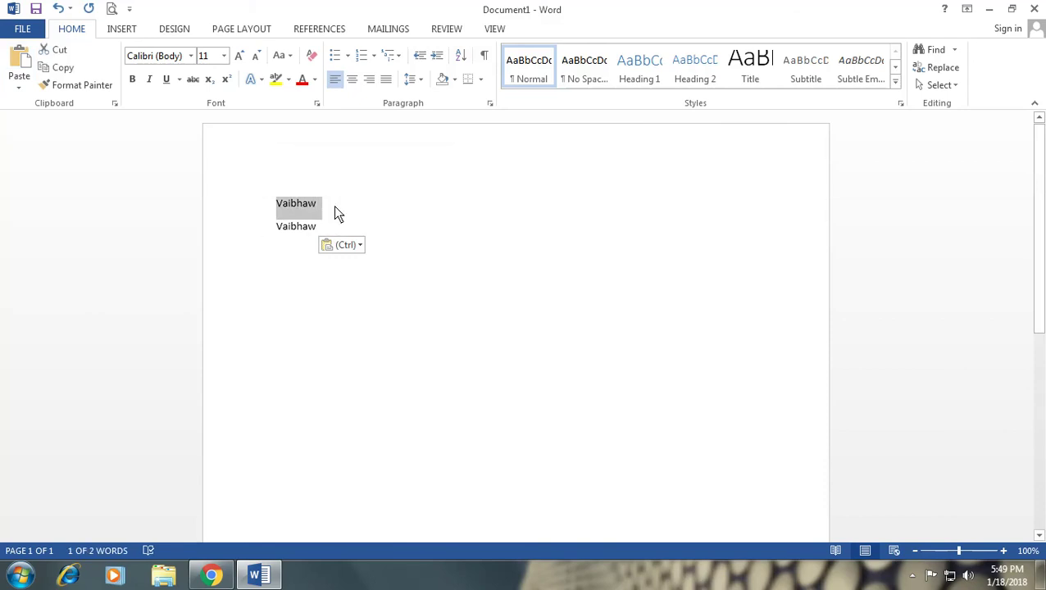
Step: Cut the first-line name and paste it back after two new empty paragraphs
left_click(57, 49)
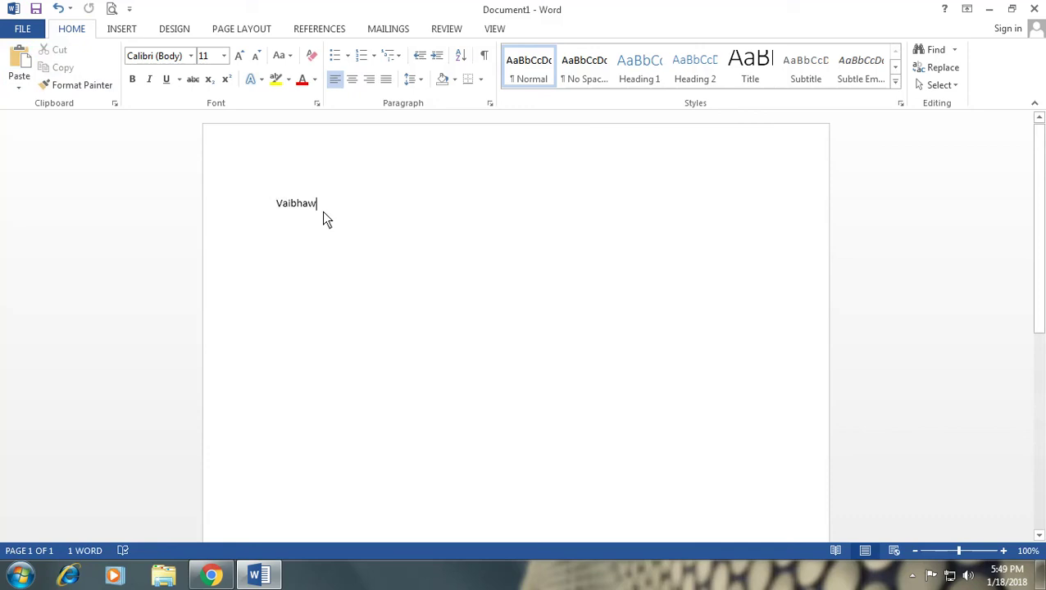
key("Return")
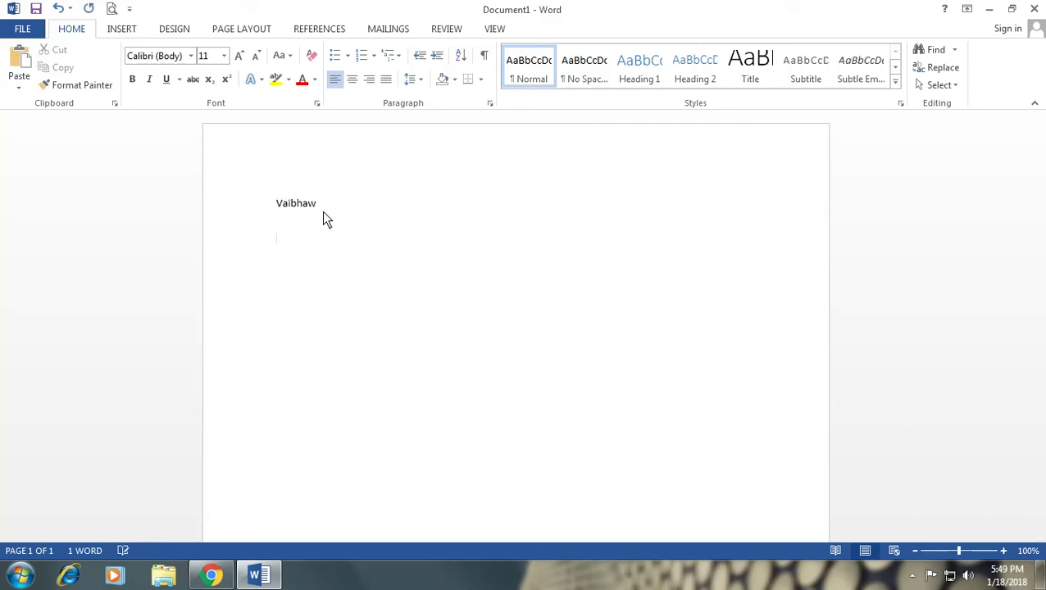
key("Return")
left_click(18, 63)
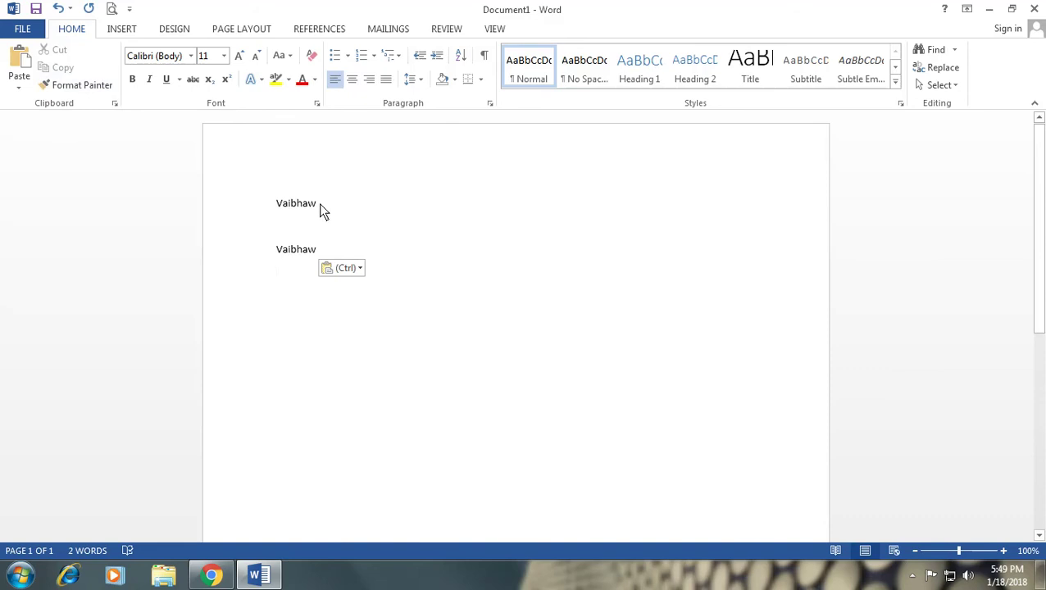
left_click_drag(321, 205, 274, 205)
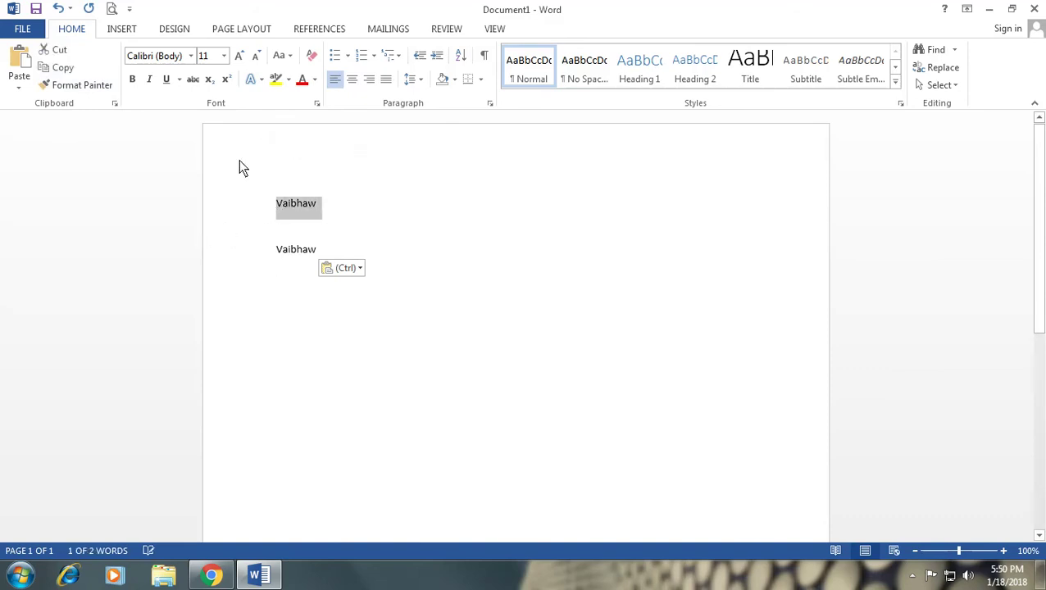
Step: Set the top-line name to Algerian, 24 pt, bold and italic
left_click(191, 56)
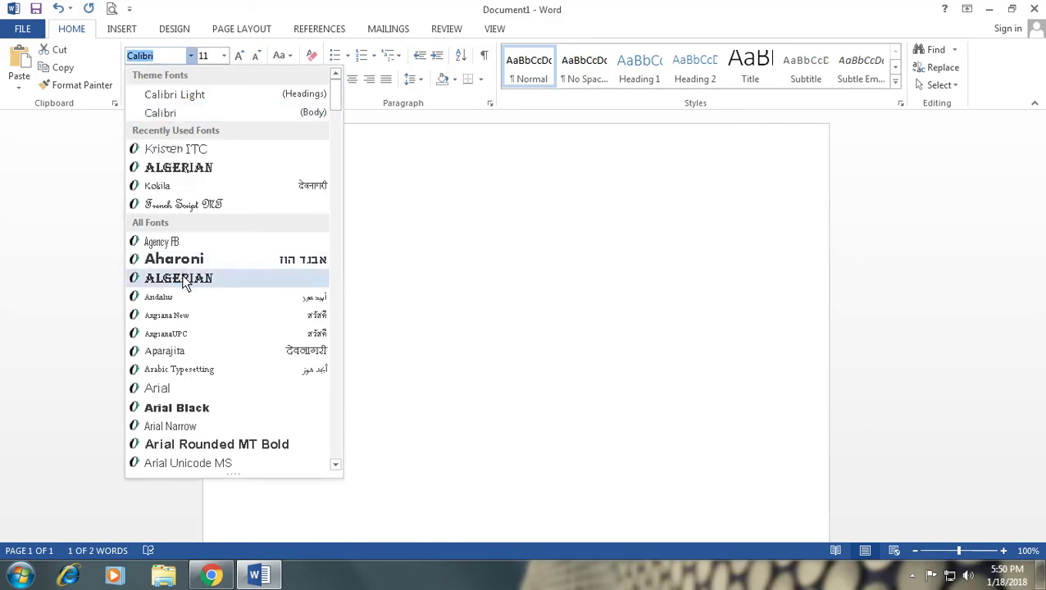
left_click(184, 279)
left_click(225, 56)
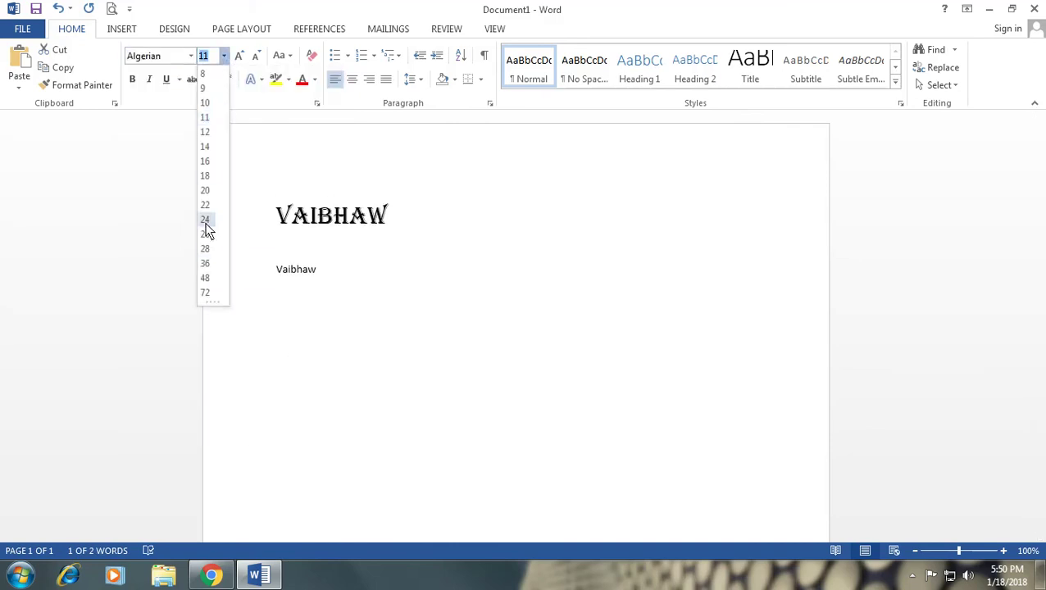
left_click(205, 221)
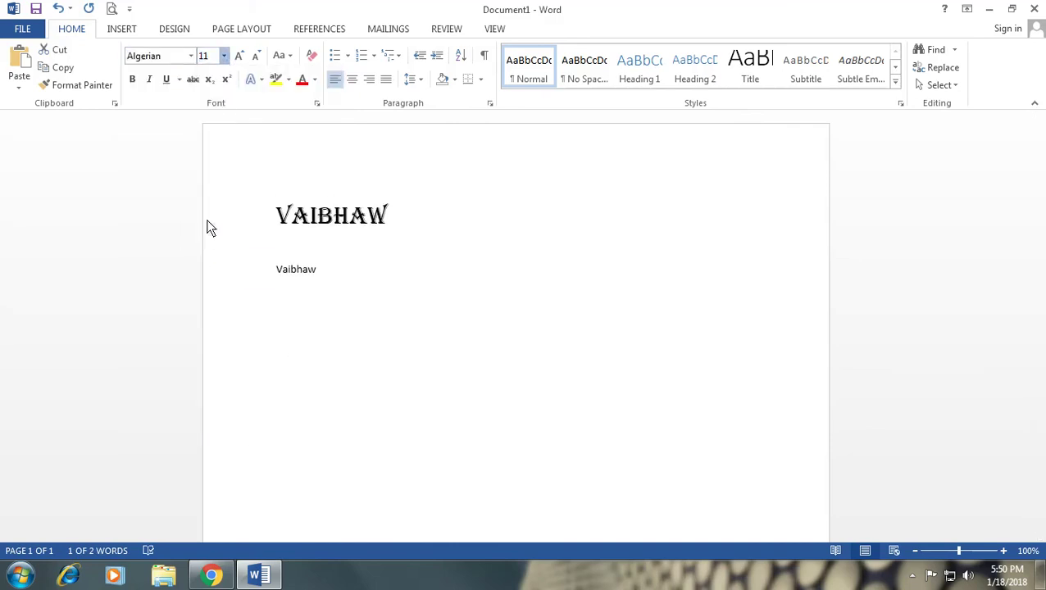
left_click(138, 82)
left_click(153, 80)
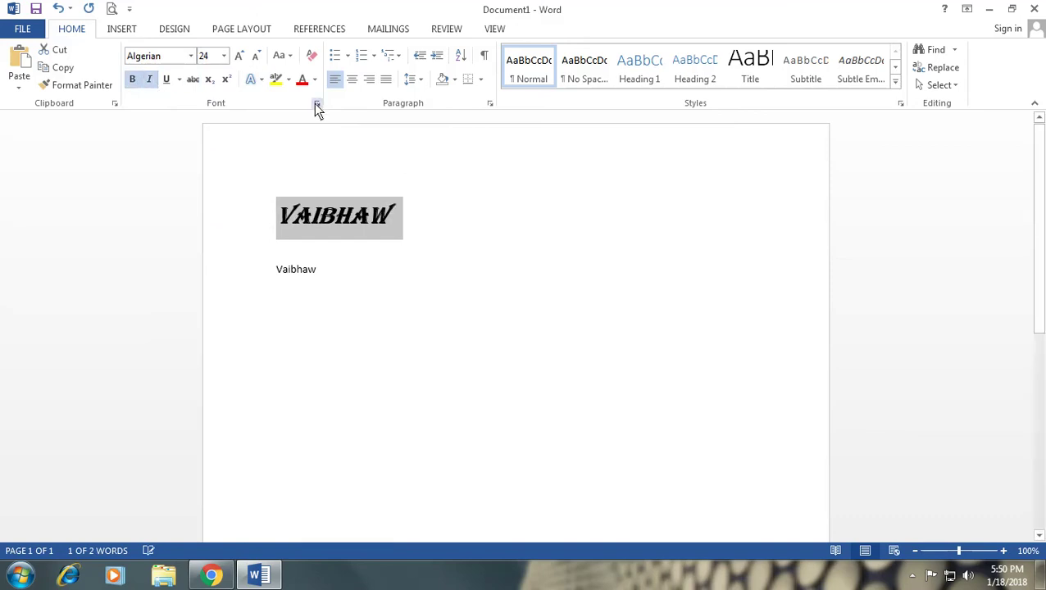
Step: Color the top-line name yellow with a red text highlight
left_click(315, 82)
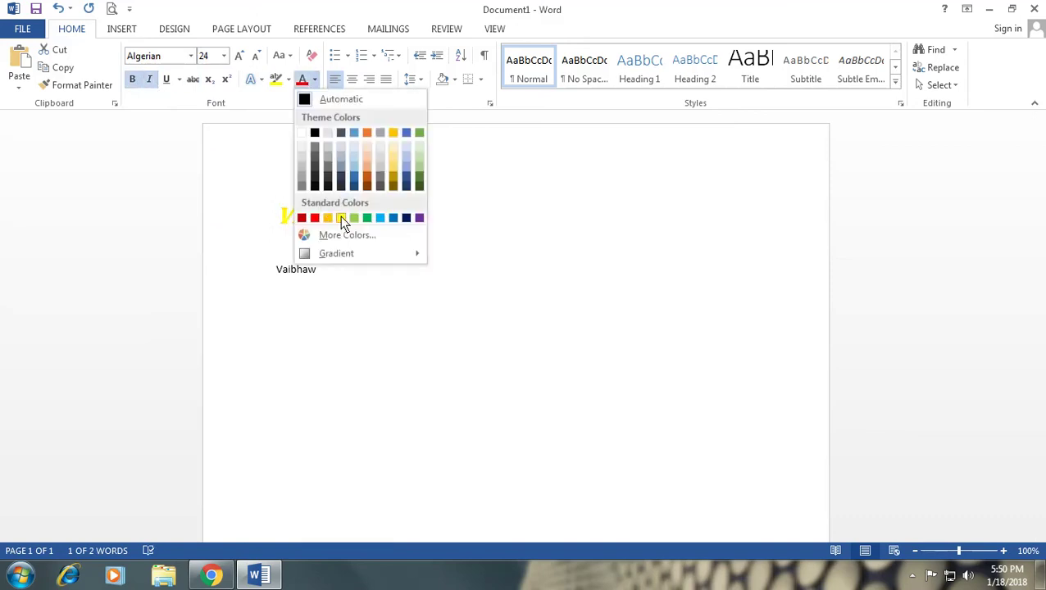
left_click(340, 218)
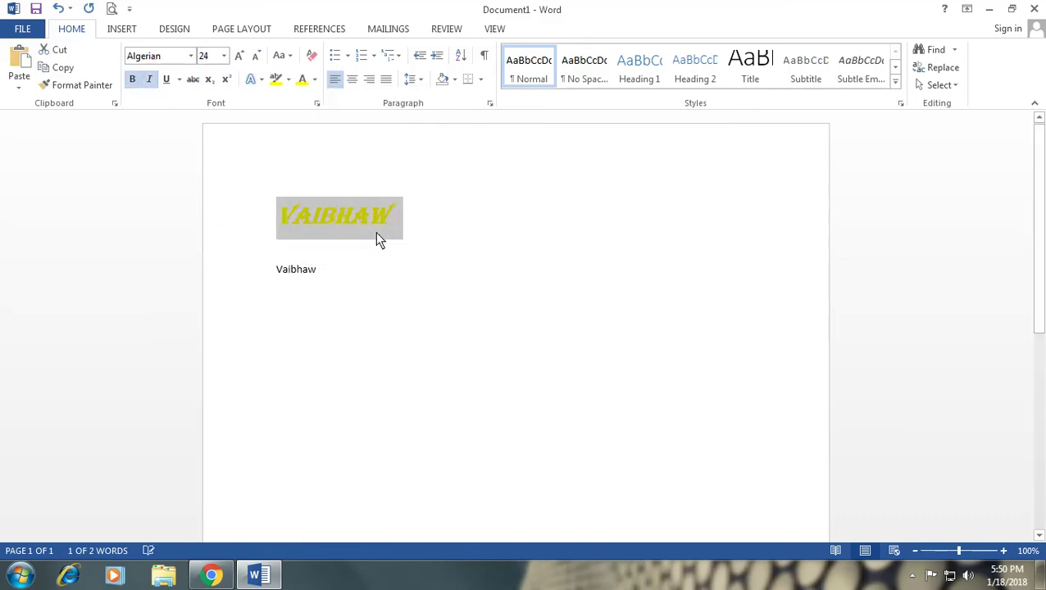
left_click(287, 81)
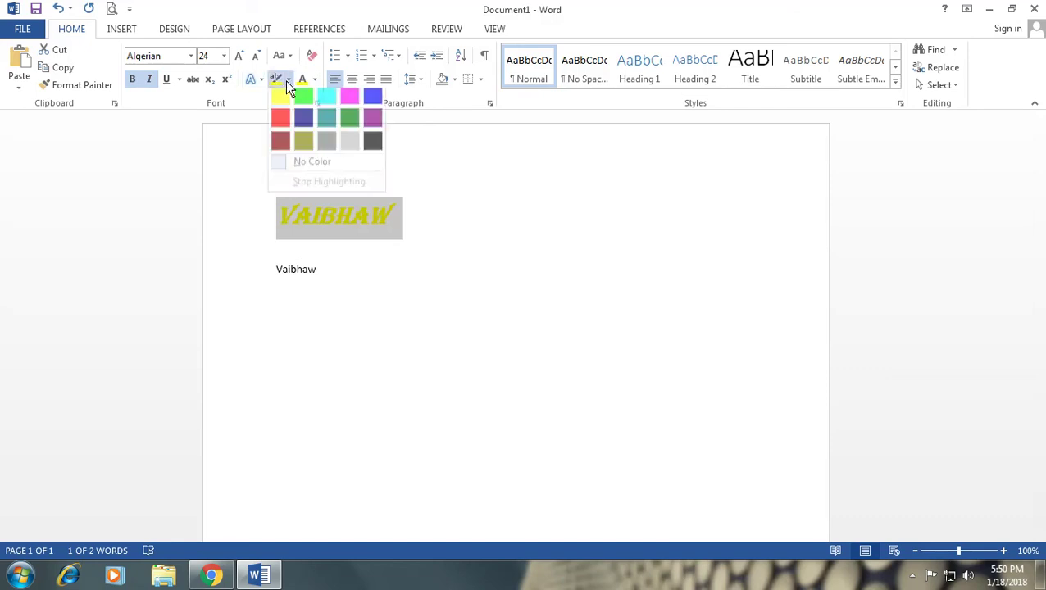
left_click(284, 124)
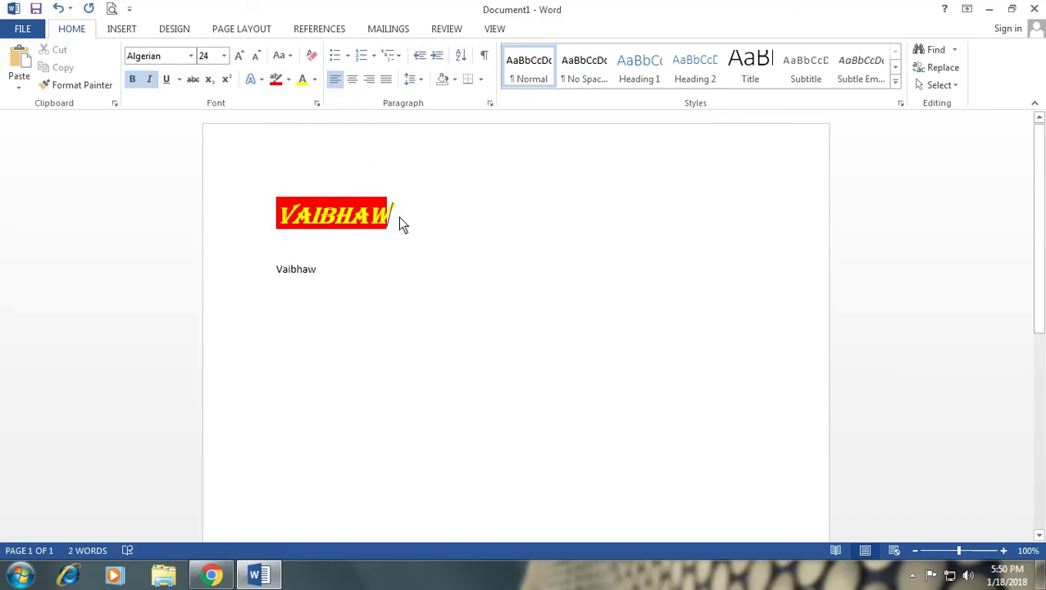
left_click_drag(399, 220, 275, 230)
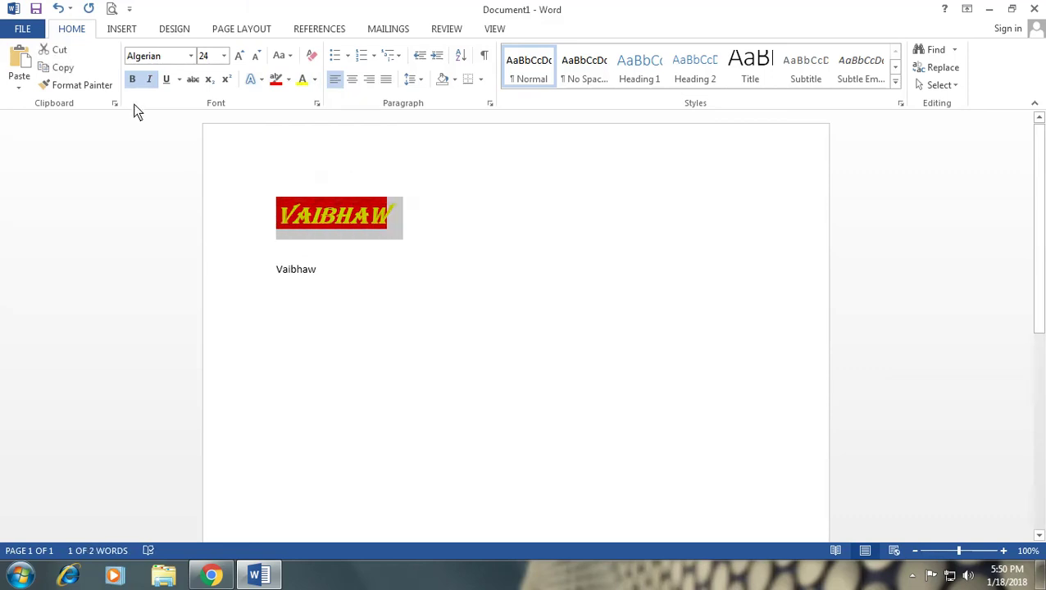
Step: Copy the top line's formatting onto the second name copy with Format Painter
left_click(90, 84)
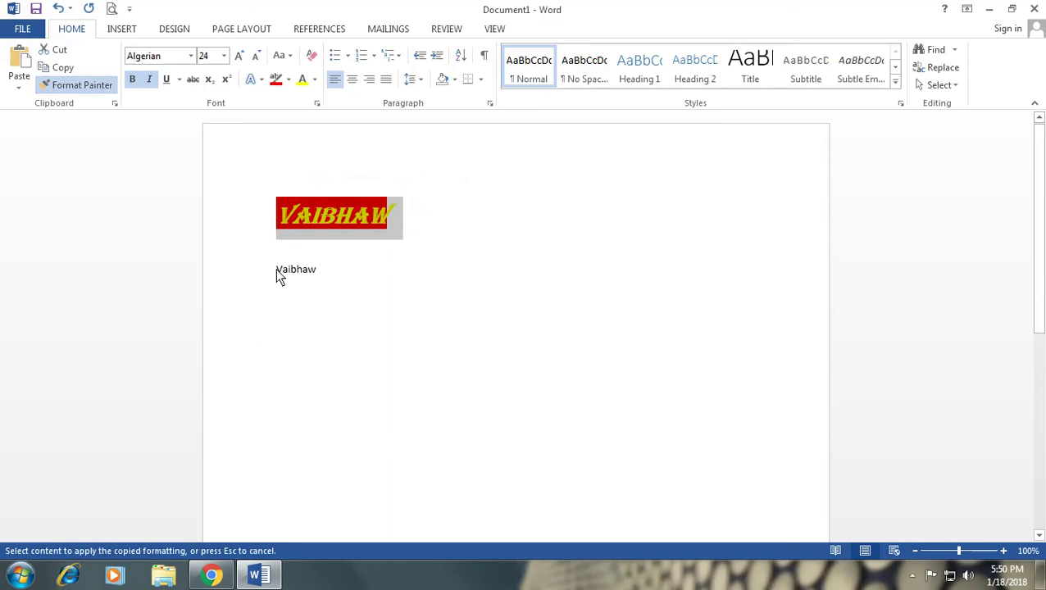
left_click_drag(276, 275, 321, 273)
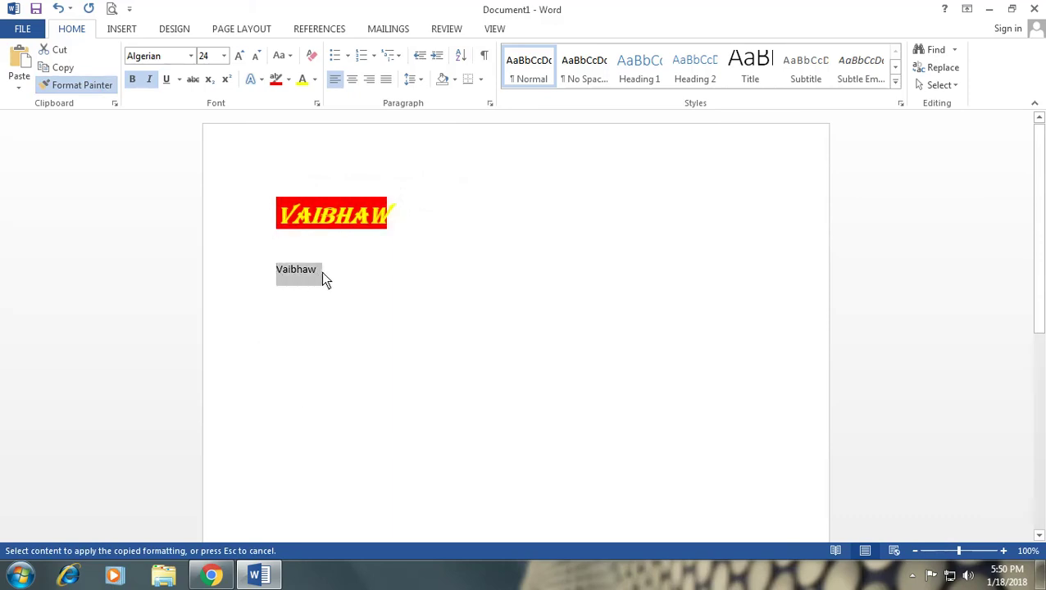
left_click(414, 295)
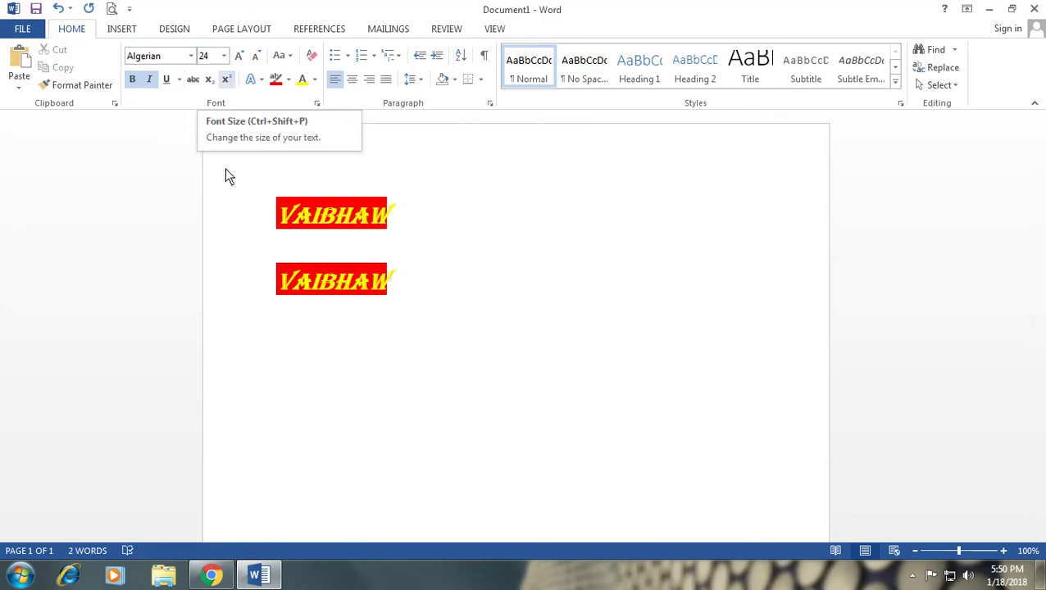
left_click_drag(397, 279, 211, 283)
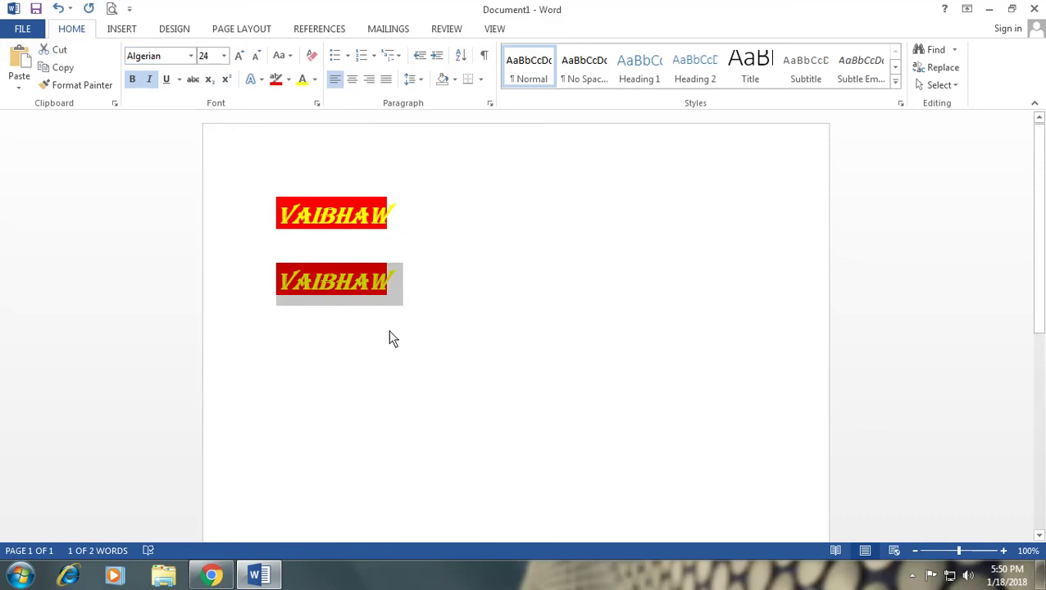
left_click(191, 55)
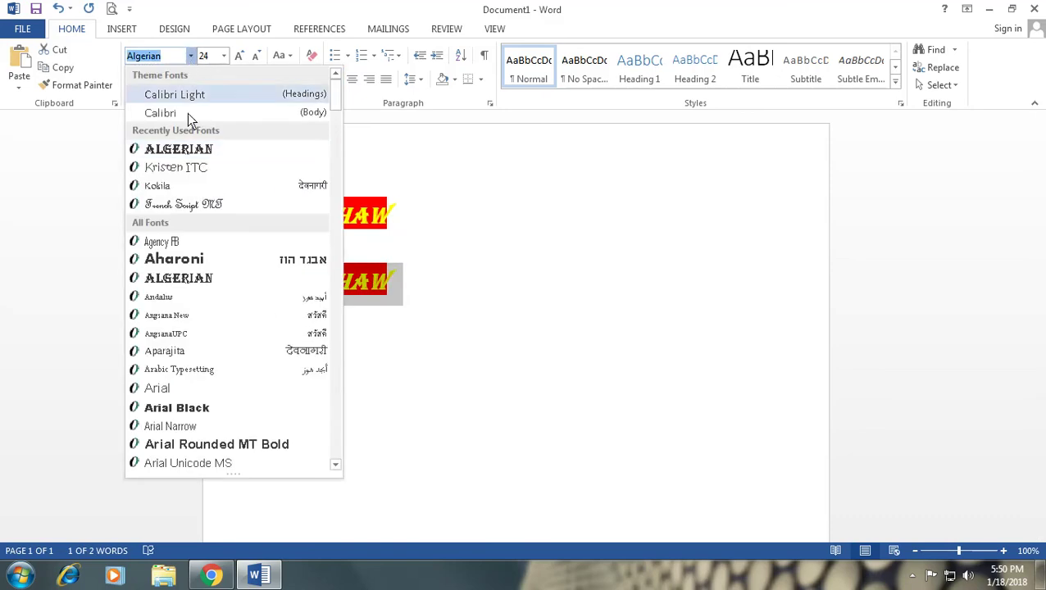
Step: Set the second name copy to Kristen ITC at 18 pt and toggle Bold
left_click(180, 168)
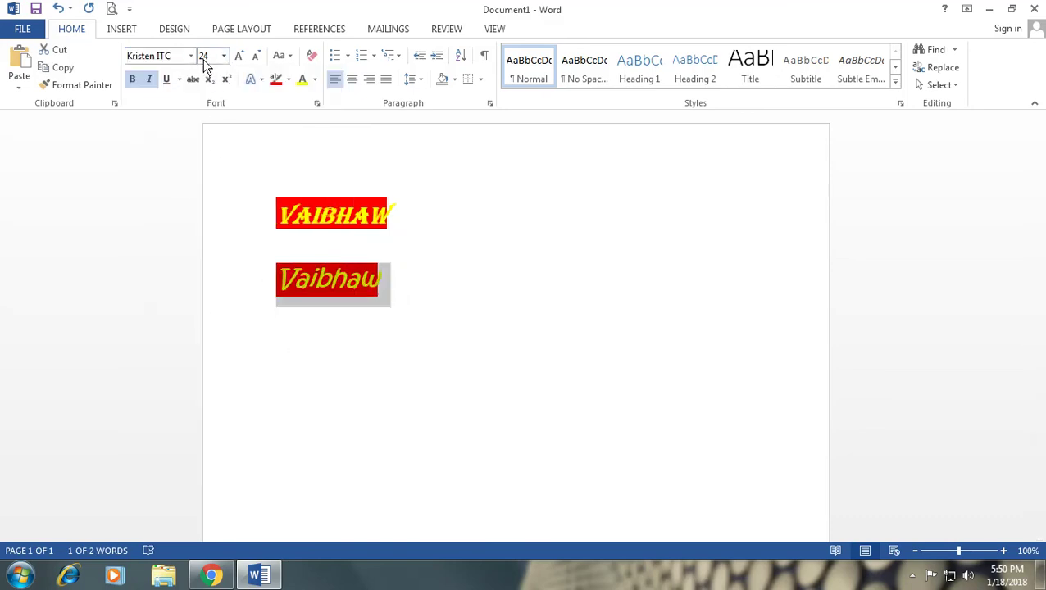
left_click(224, 59)
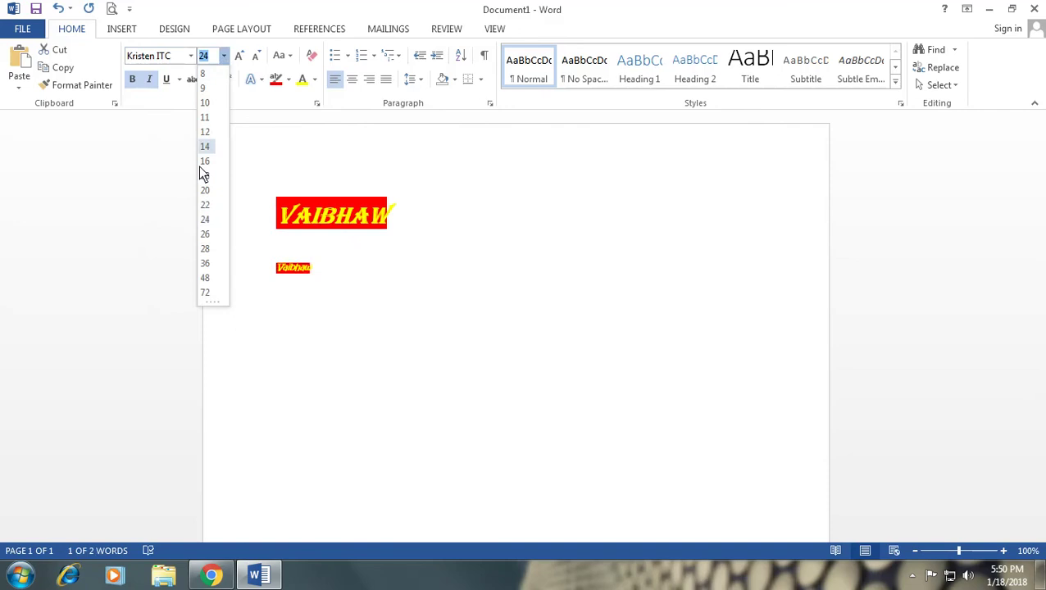
left_click(204, 176)
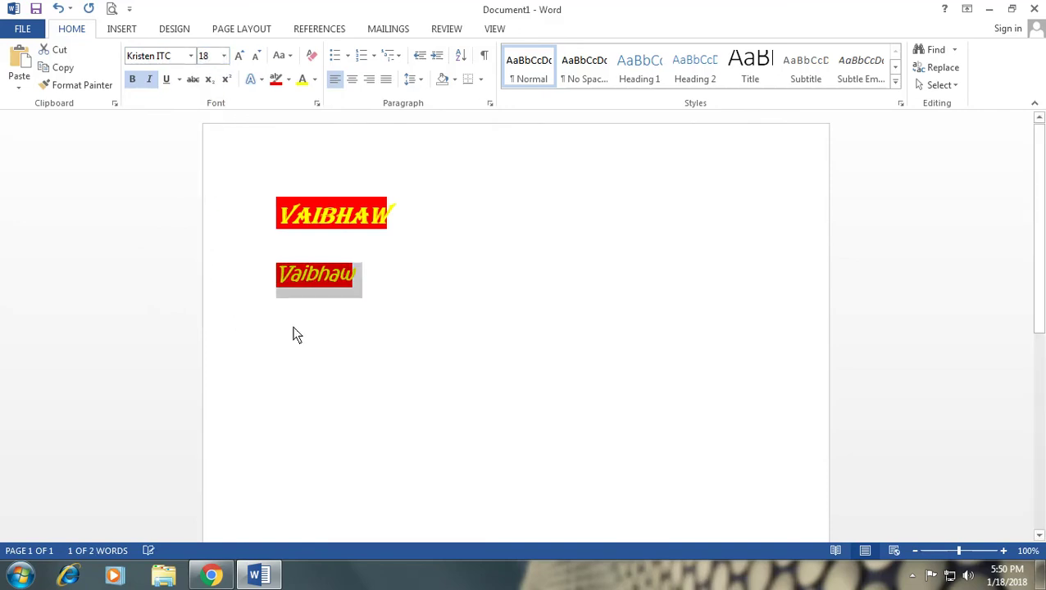
left_click(131, 81)
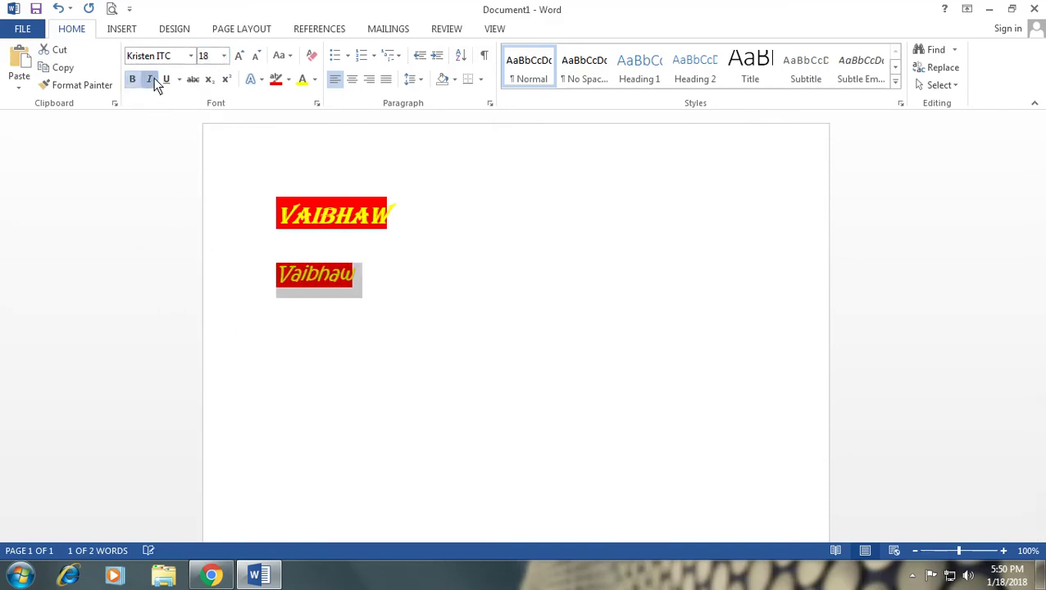
Step: Make the second name copy italic, underlined and struck through, then add an empty line below
left_click(152, 79)
left_click(167, 82)
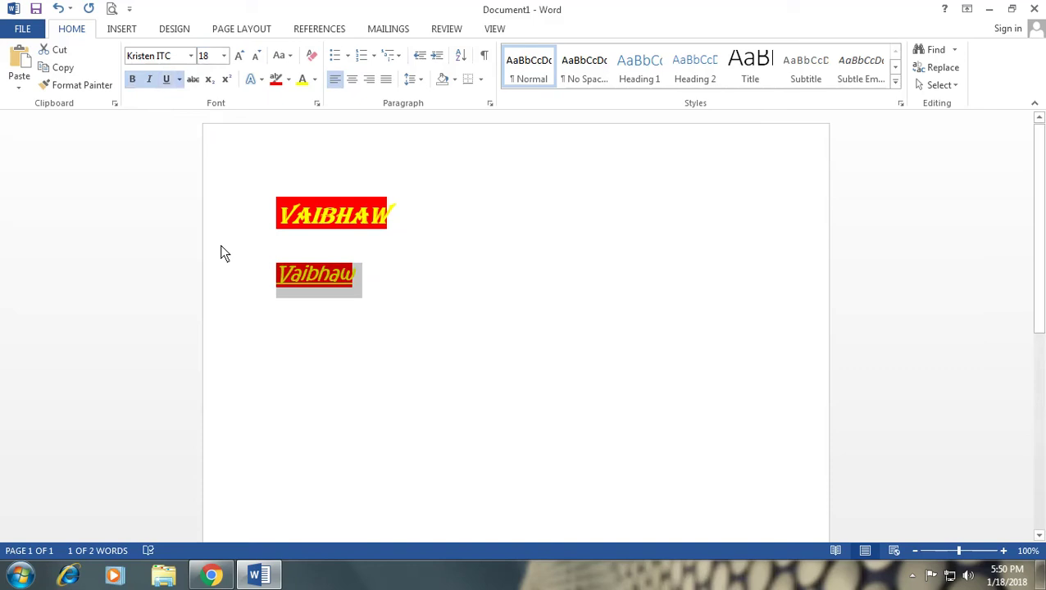
left_click(196, 86)
left_click(393, 279)
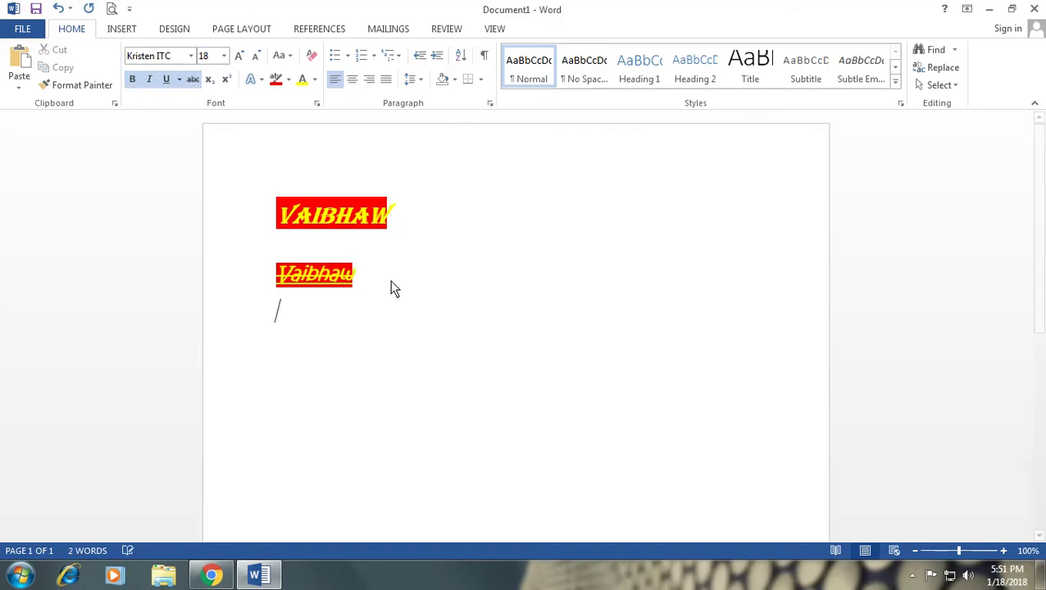
key("Return")
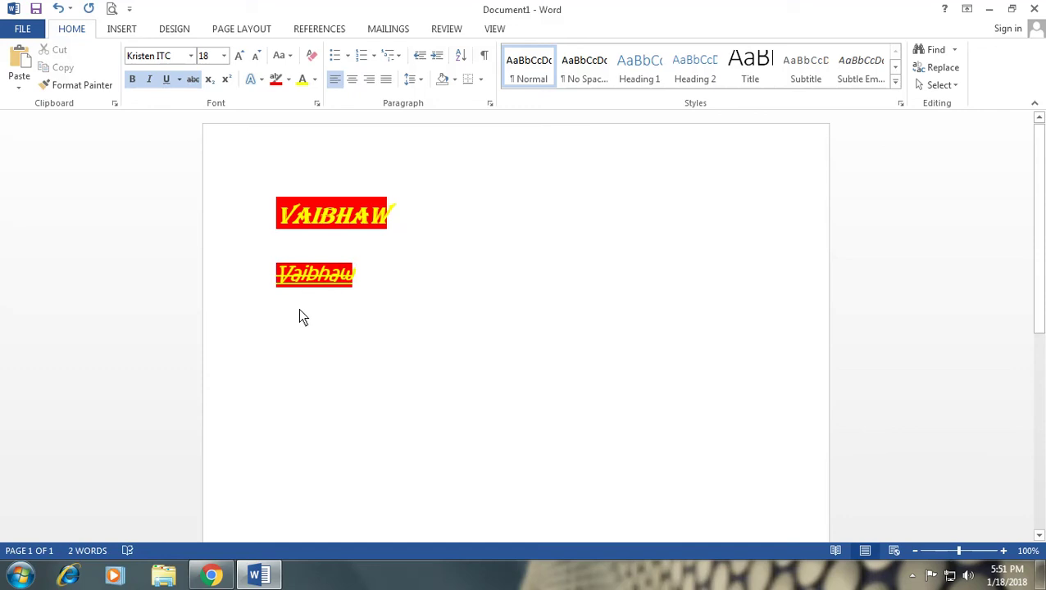
Step: Type H2O on the new line and set it to 48 pt
type("Ha")
left_click_drag(322, 319, 252, 315)
left_click(224, 57)
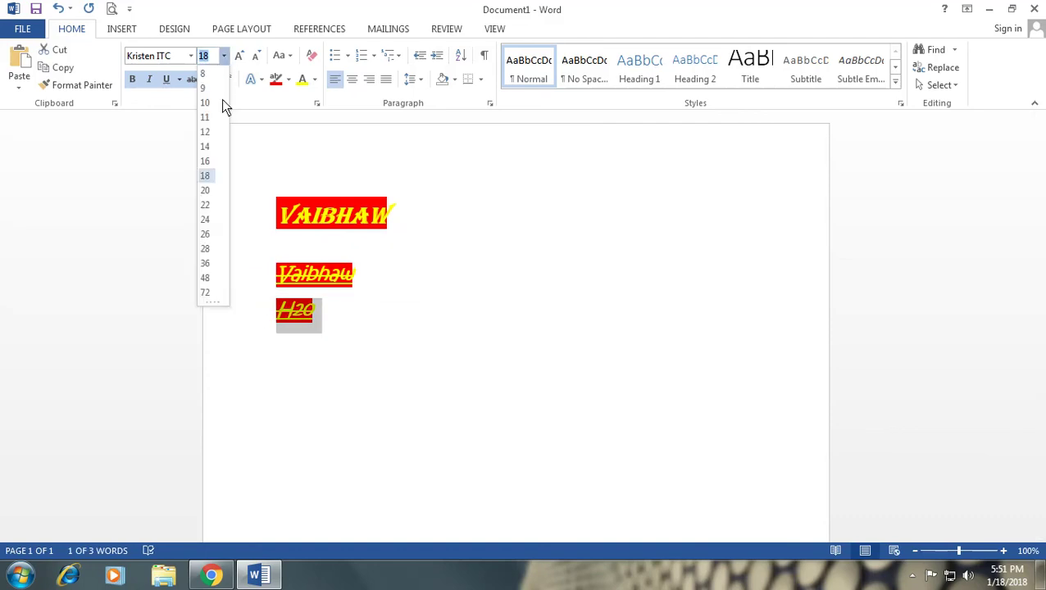
left_click(208, 277)
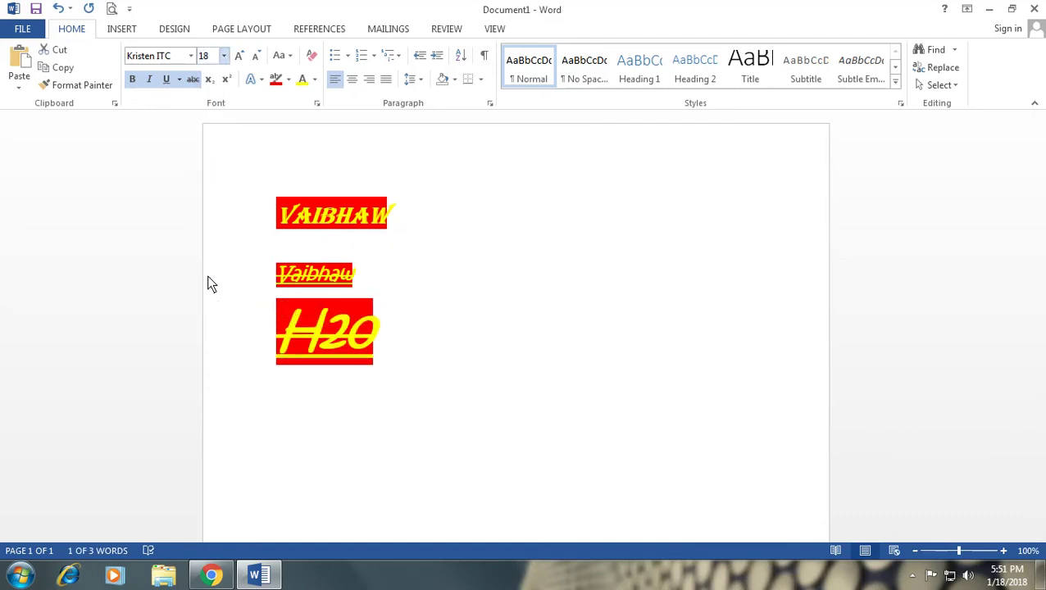
left_click(367, 393)
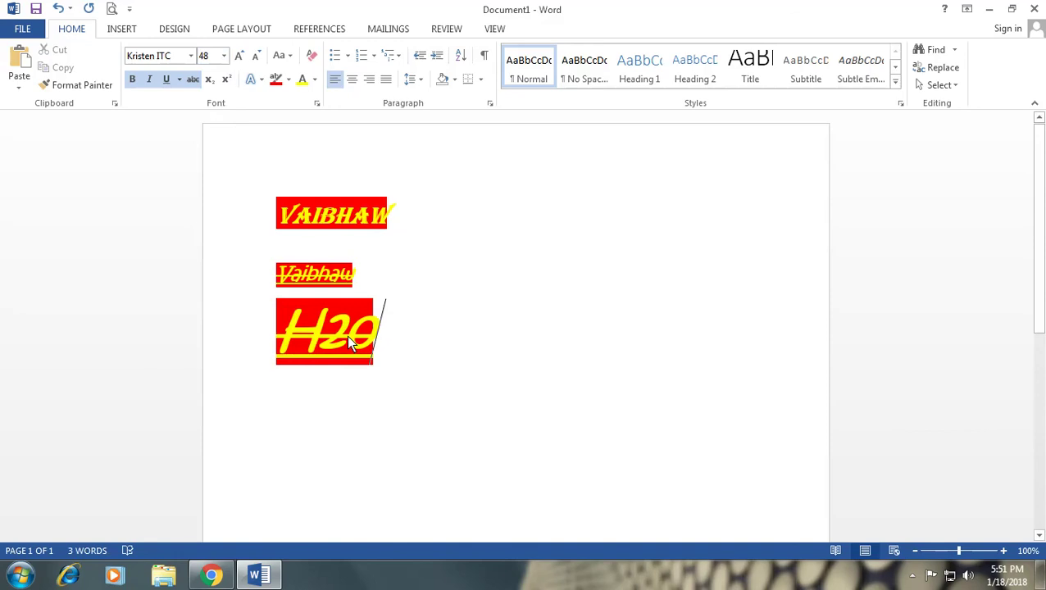
Step: Make the 2 in H2O a subscript
left_click_drag(343, 335, 319, 338)
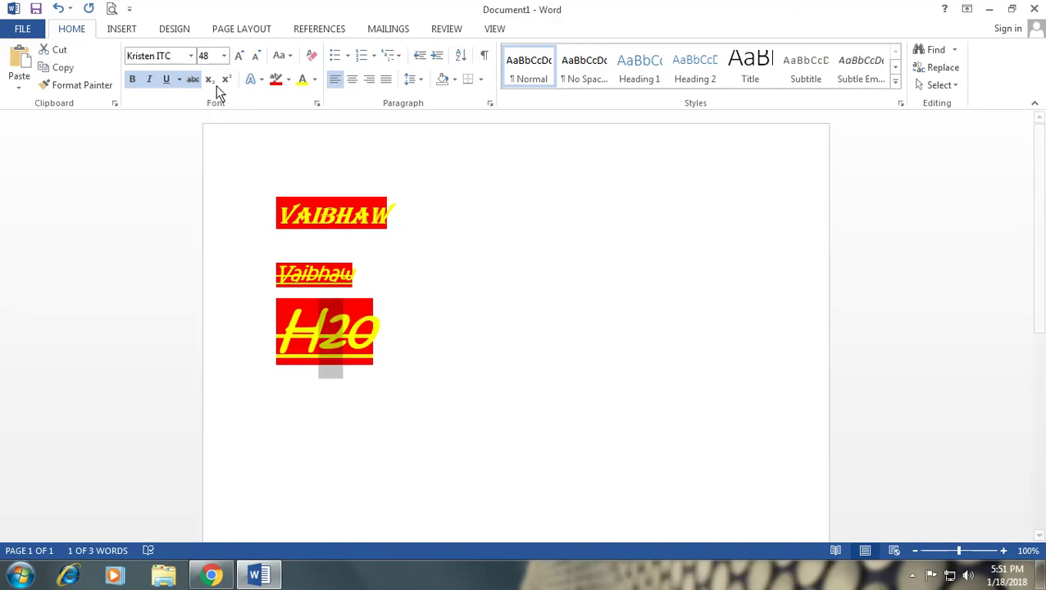
left_click(208, 80)
left_click(374, 338)
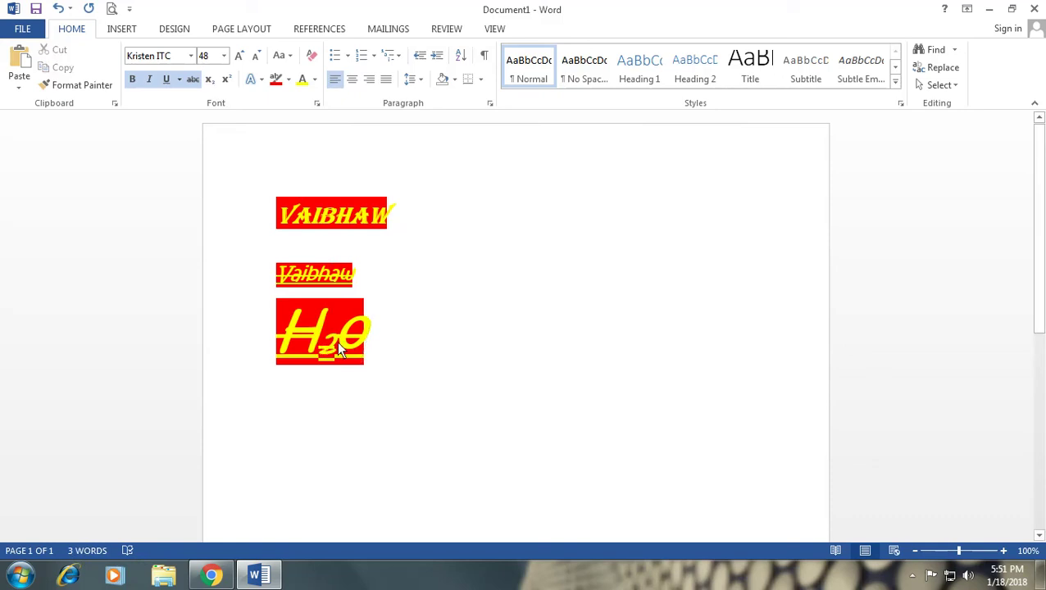
left_click_drag(376, 341, 235, 329)
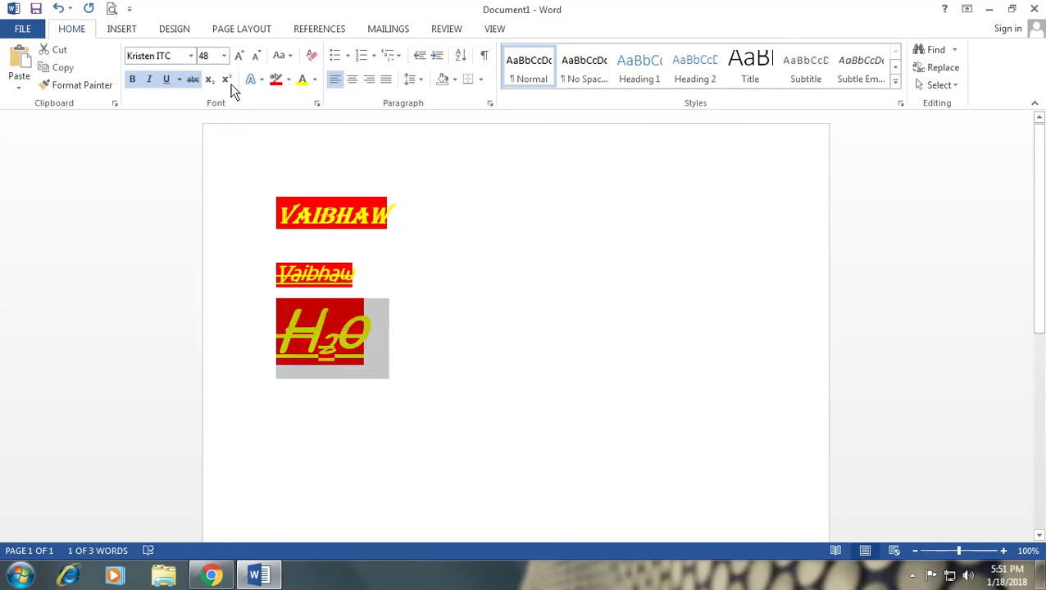
left_click(402, 336)
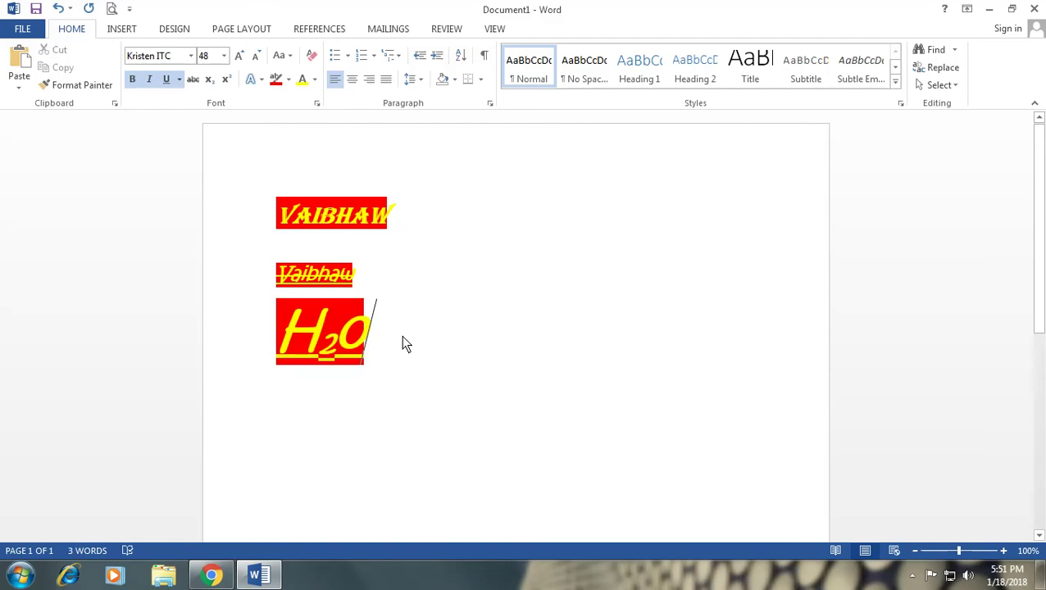
Step: Add a new line reading X2 with the 2 raised to superscript
key("Return")
type("X2")
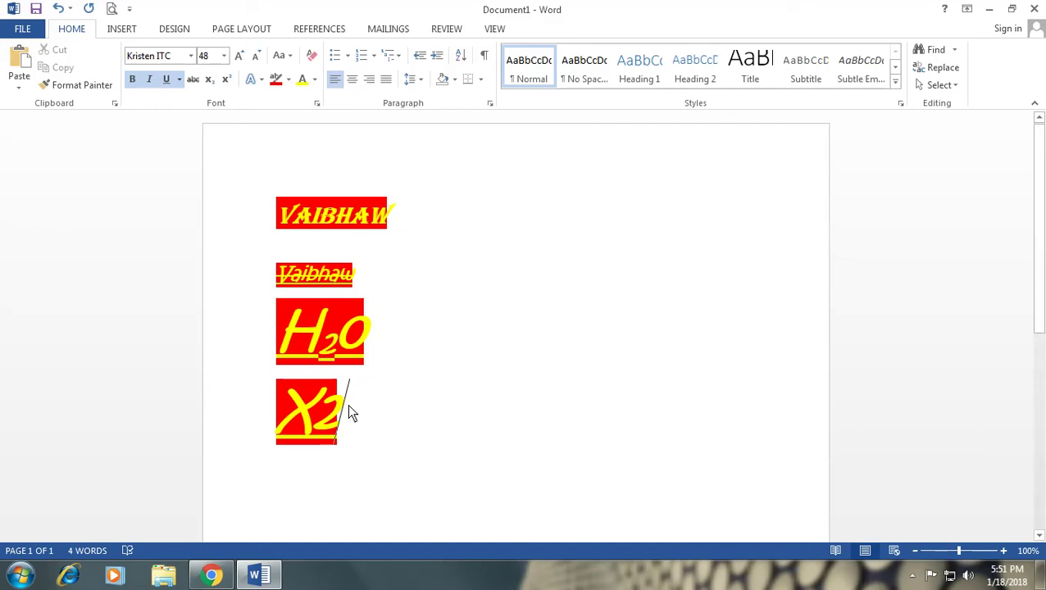
left_click_drag(348, 403, 328, 403)
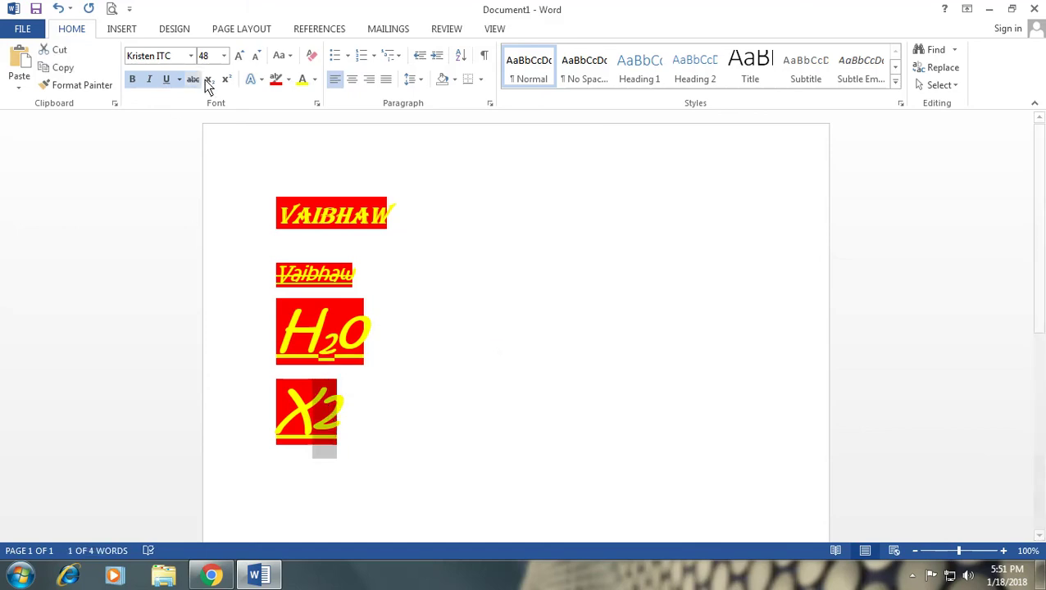
left_click(226, 78)
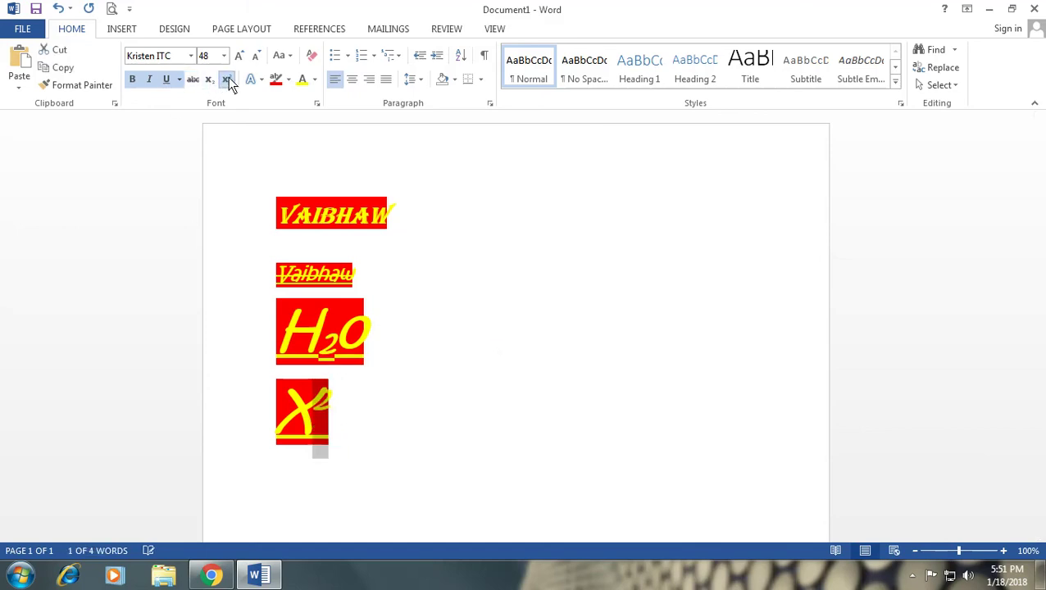
left_click(347, 404)
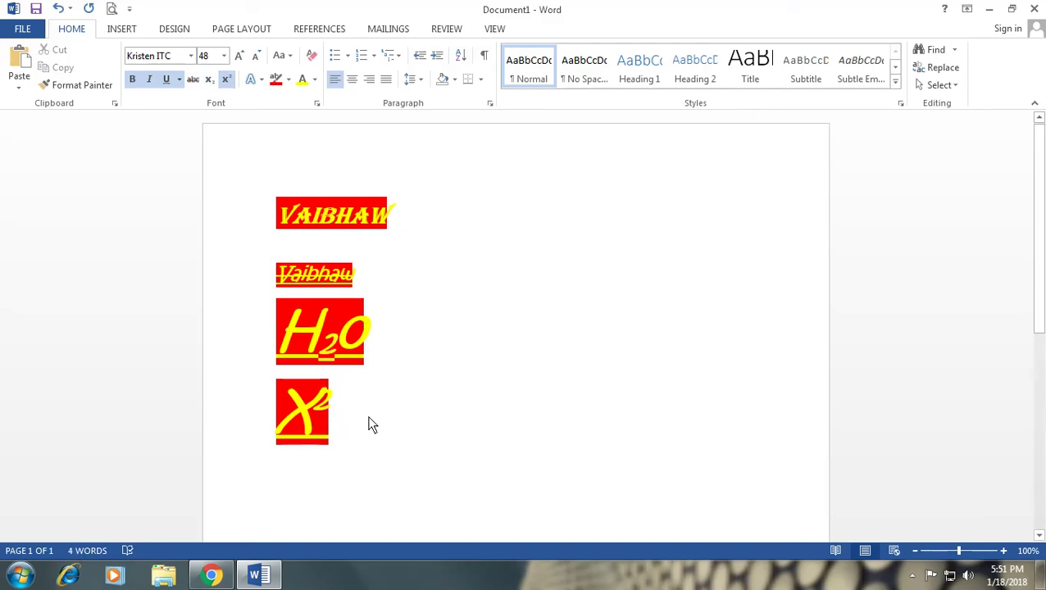
Step: Resize the X² text with Grow Font and Shrink Font, ending at 18 pt
left_click_drag(330, 416, 275, 415)
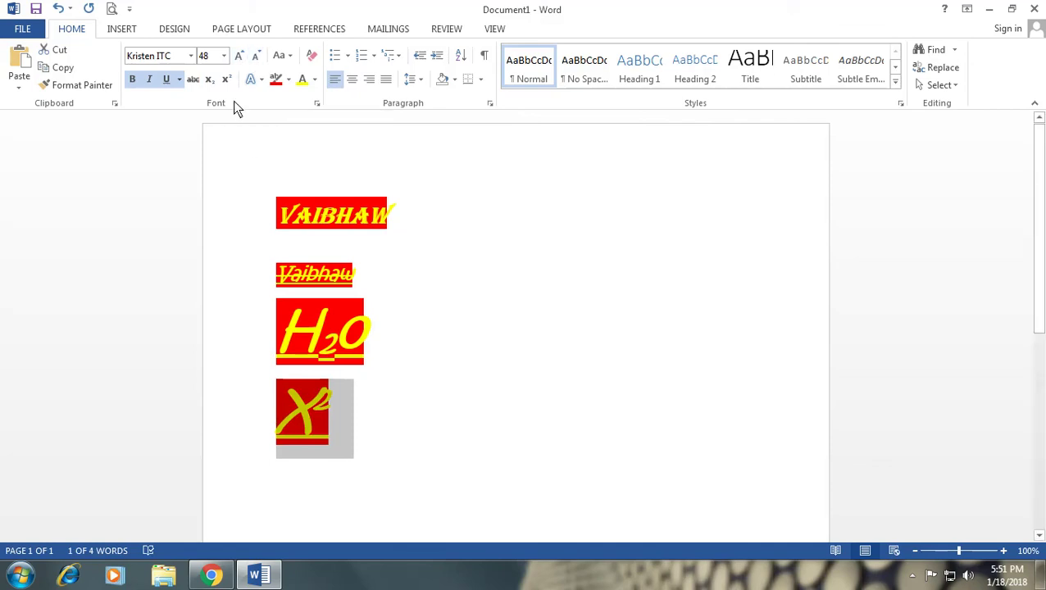
left_click(237, 58)
left_click(237, 57)
left_click(237, 58)
left_click(236, 58)
left_click(237, 57)
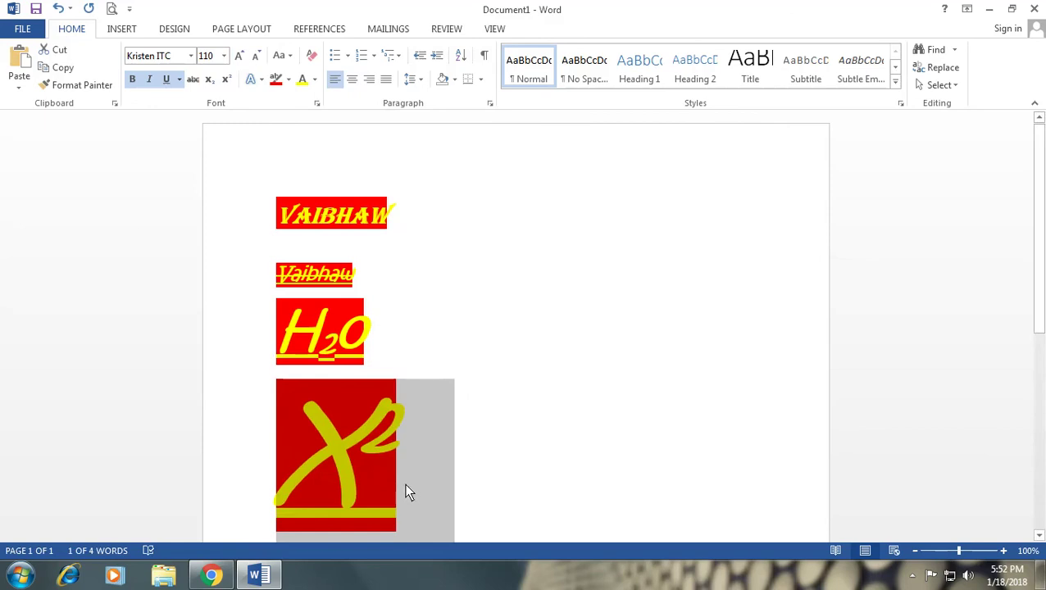
left_click(256, 59)
left_click(256, 59)
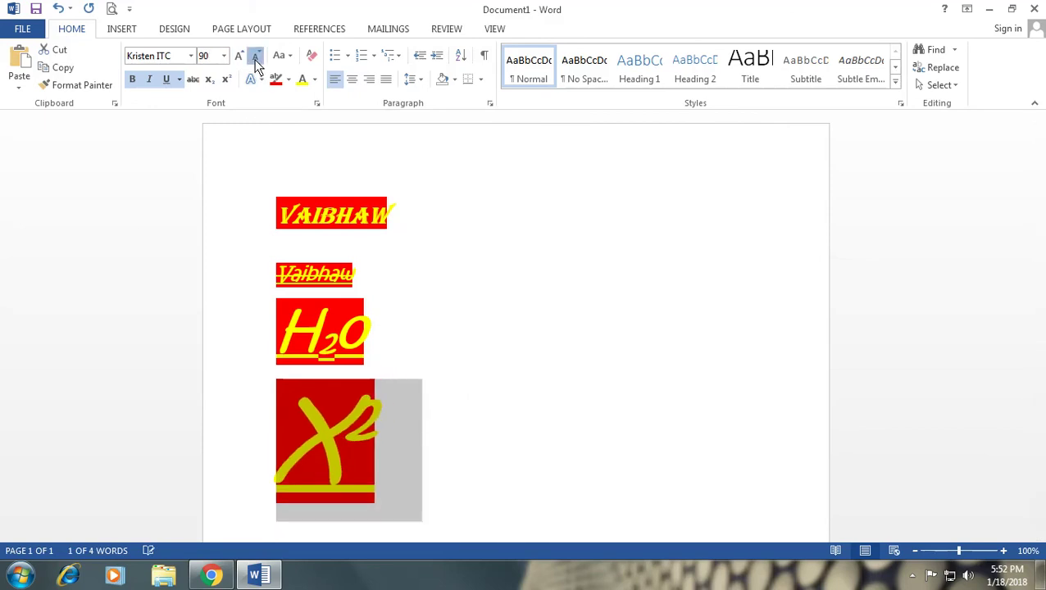
left_click(256, 60)
left_click(255, 60)
left_click(256, 59)
left_click(255, 59)
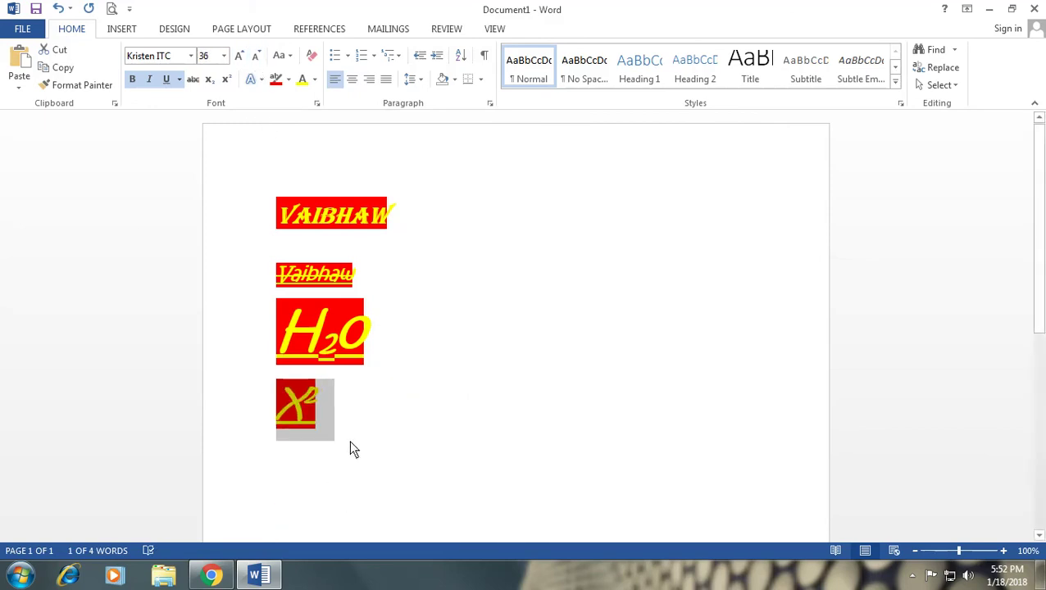
left_click(376, 282)
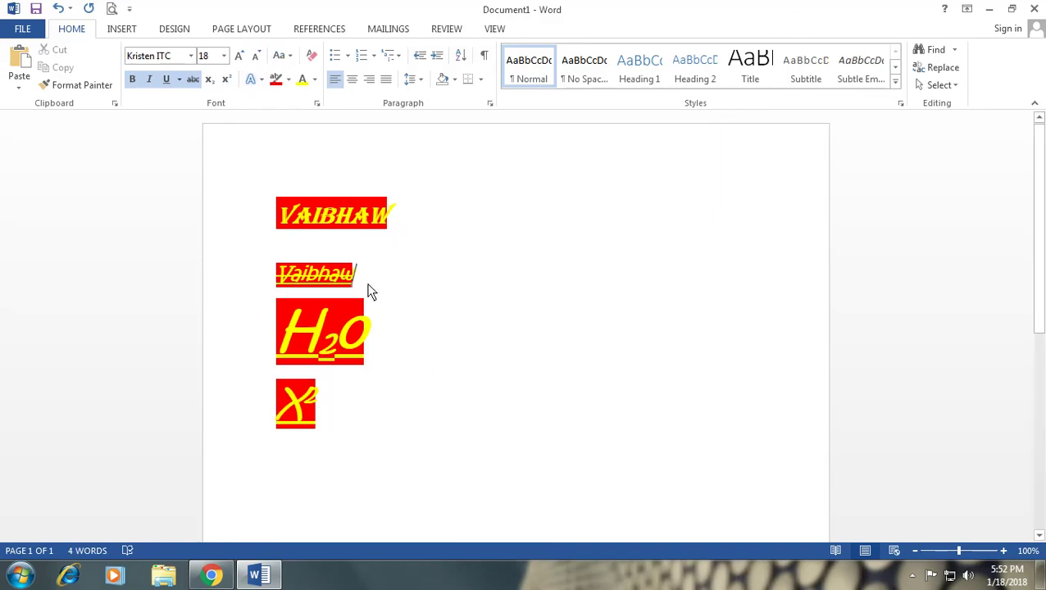
Step: Complete the second line as 'Vaibhaw IS A GOOD BOY.' and set it in Arial Black
type(" IS")
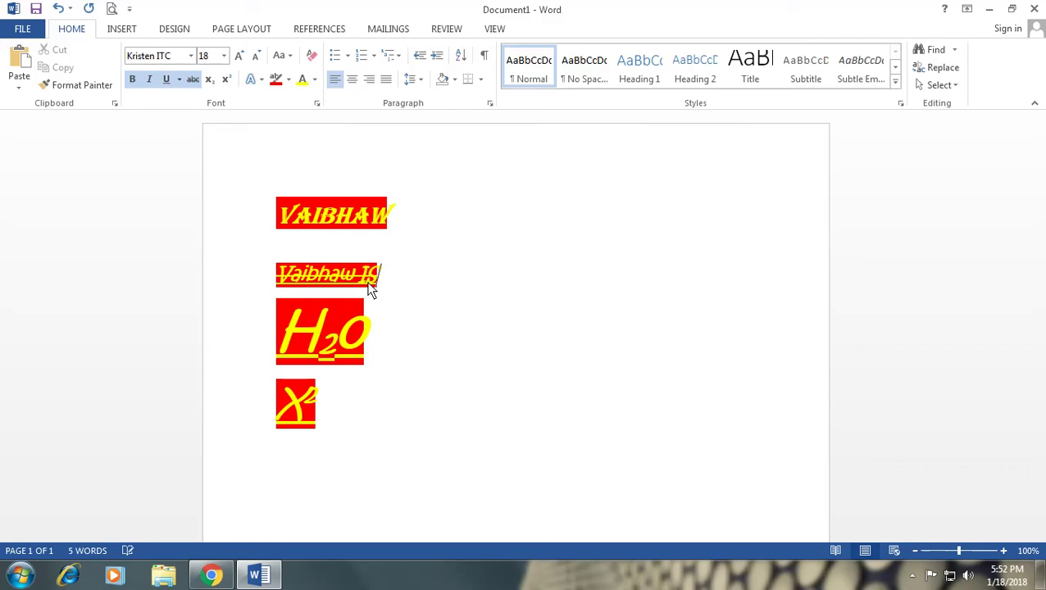
type(" A GOO")
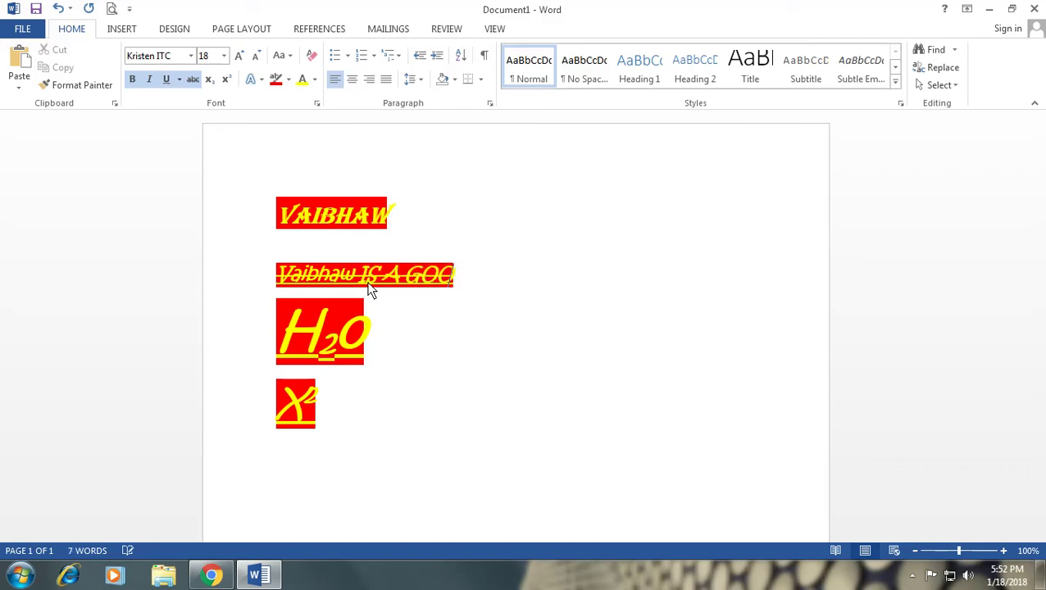
type("D BO")
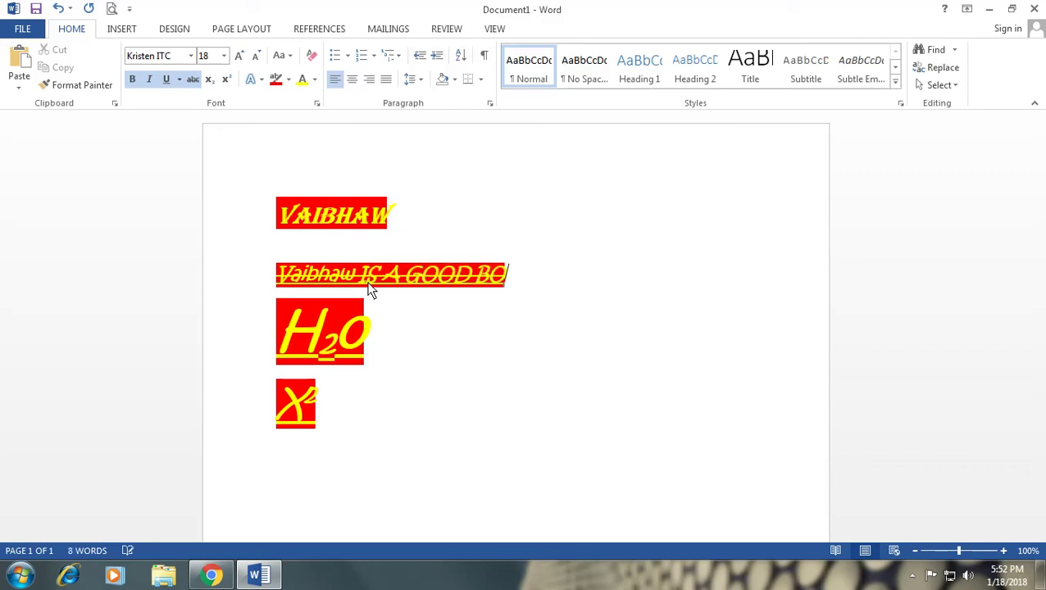
type("Y")
left_click_drag(546, 280, 257, 270)
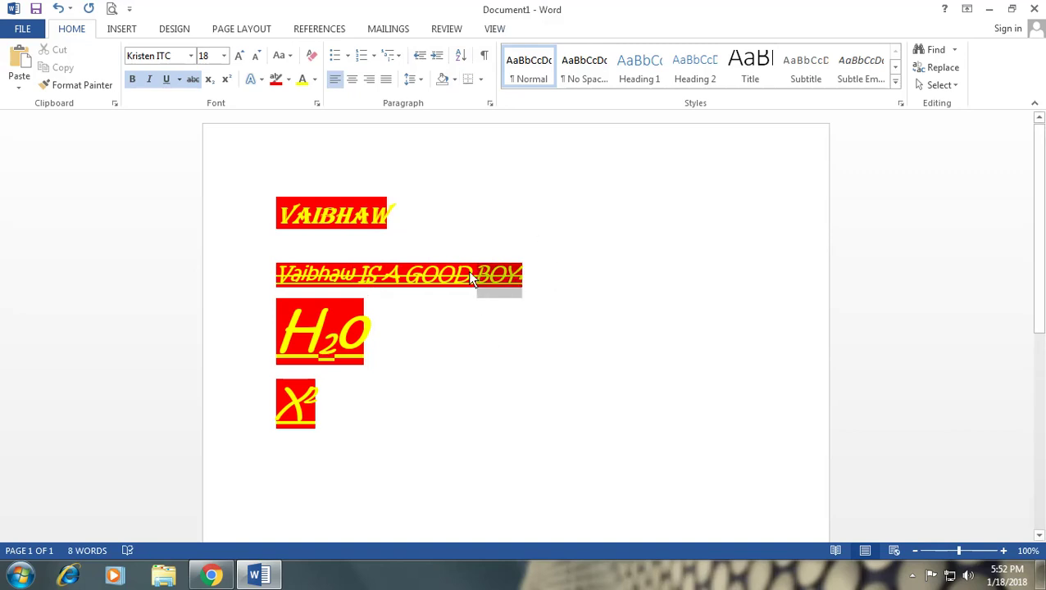
left_click(191, 56)
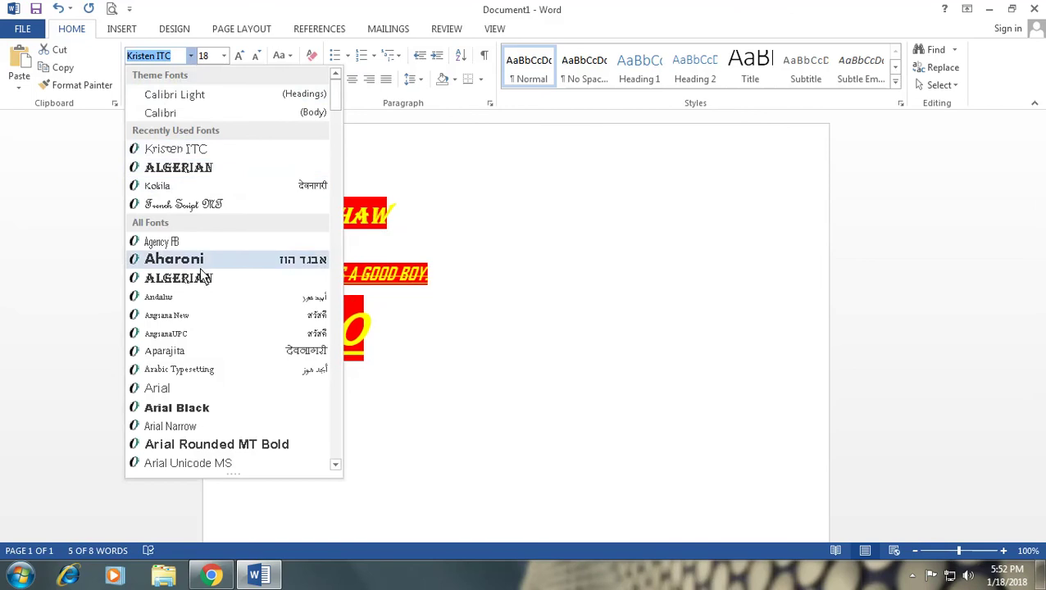
left_click(189, 410)
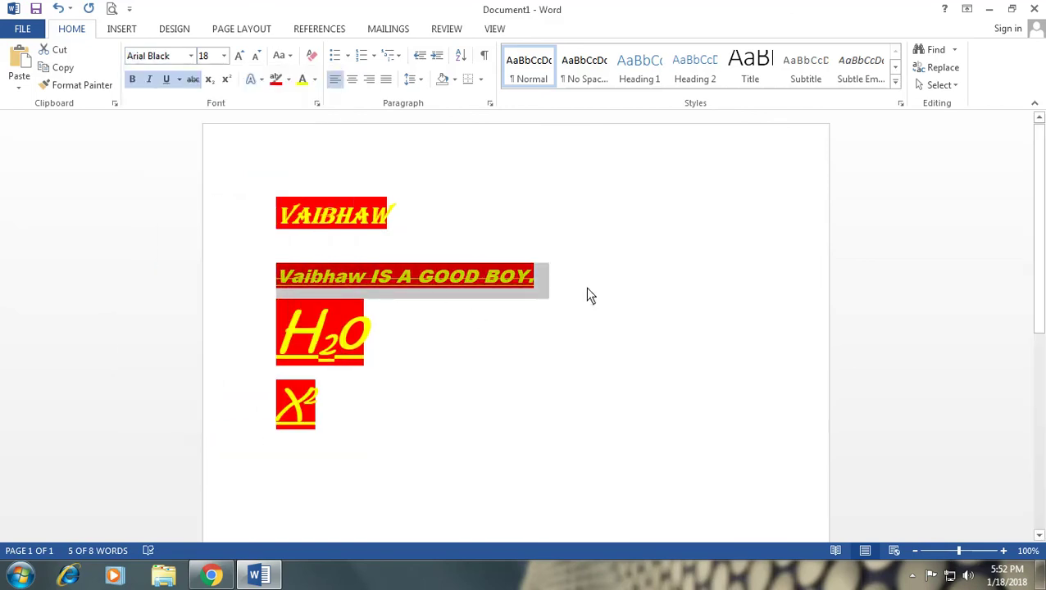
left_click(288, 60)
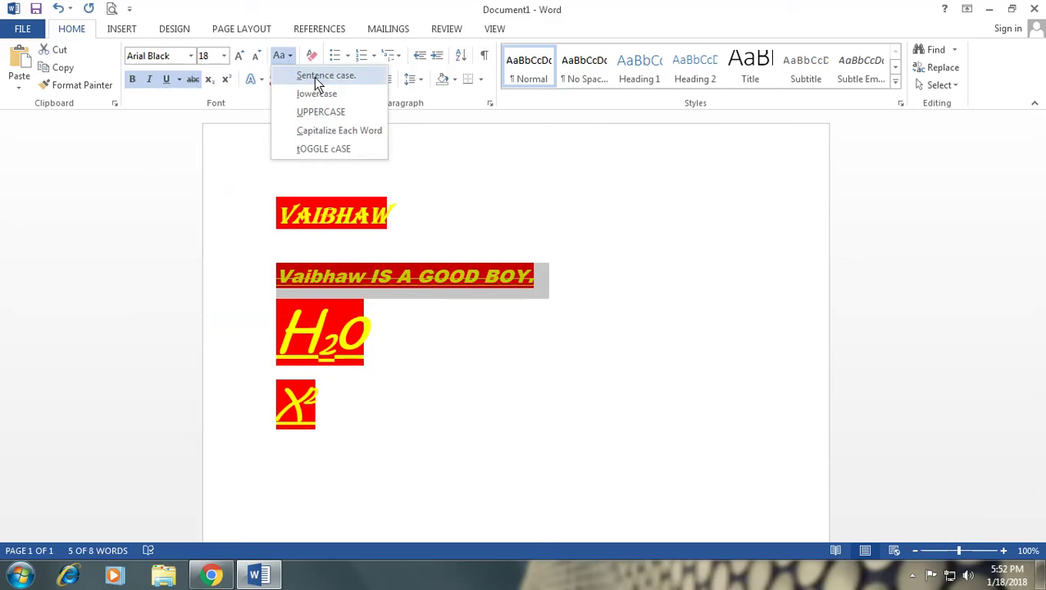
left_click(316, 76)
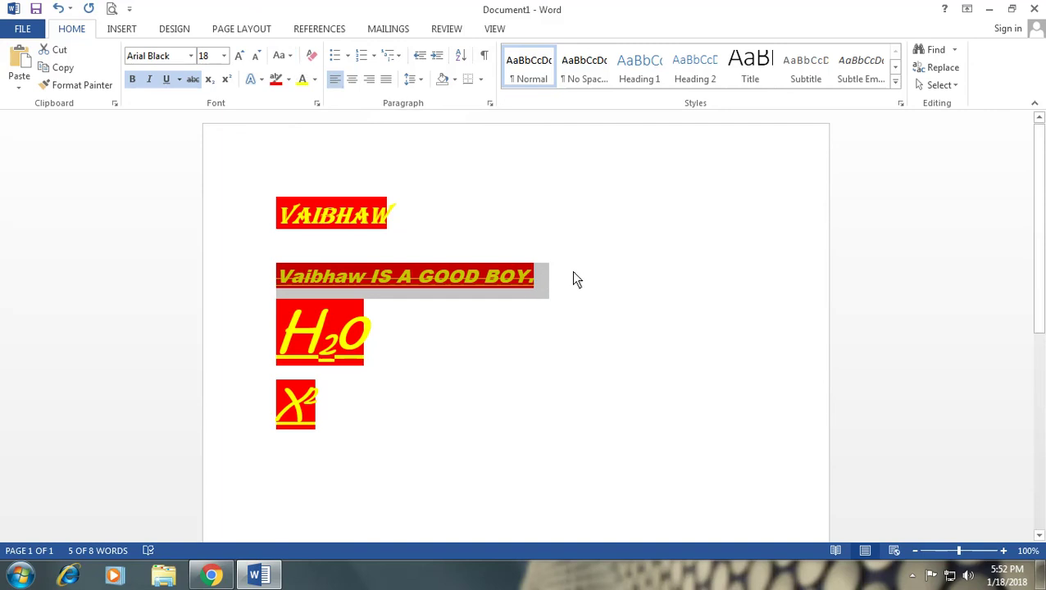
left_click_drag(572, 276, 276, 277)
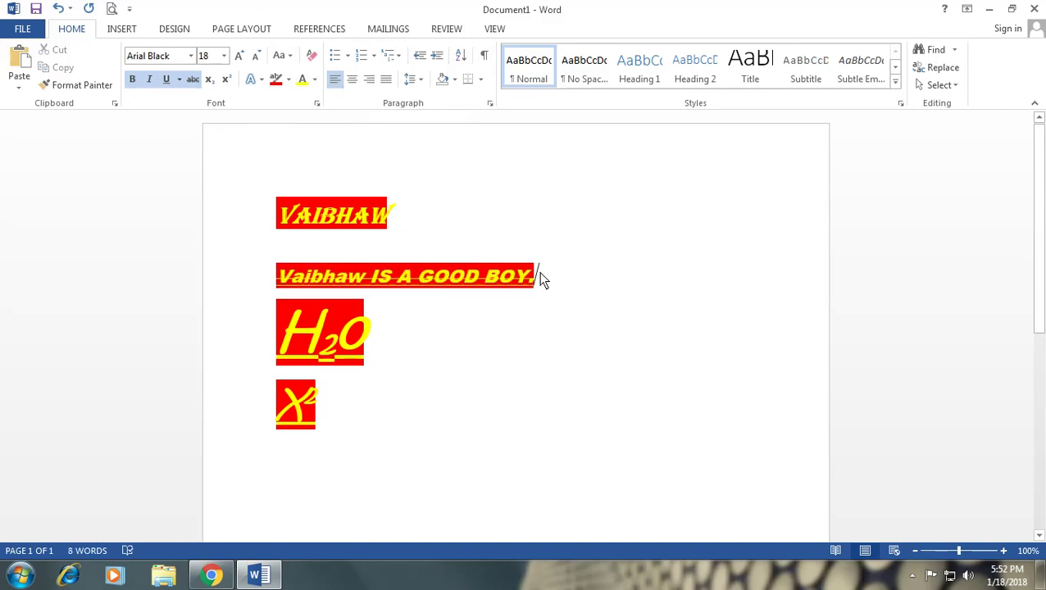
left_click(290, 57)
left_click(297, 78)
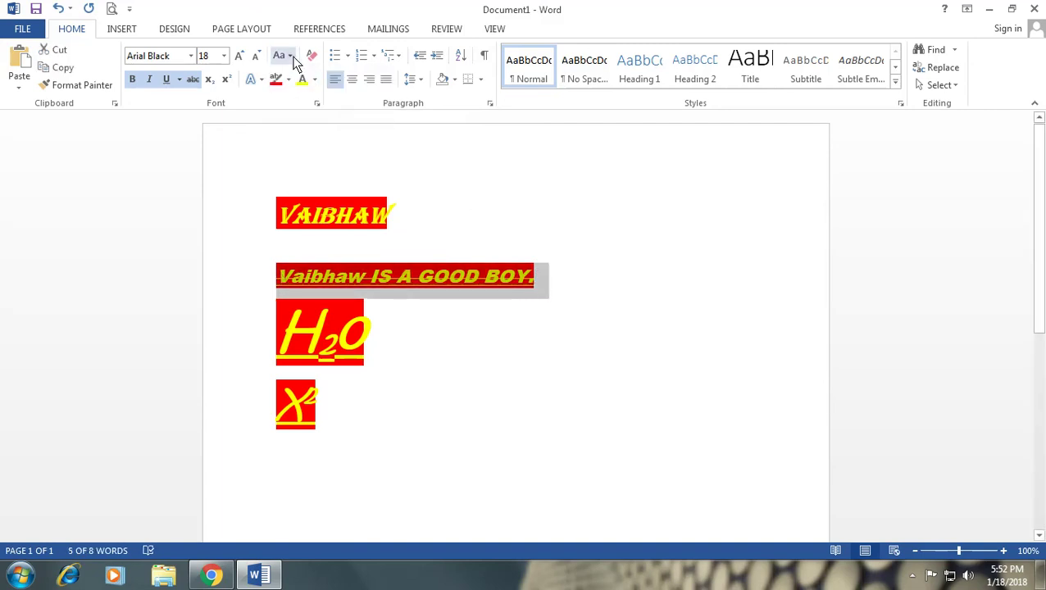
left_click(290, 57)
left_click(309, 95)
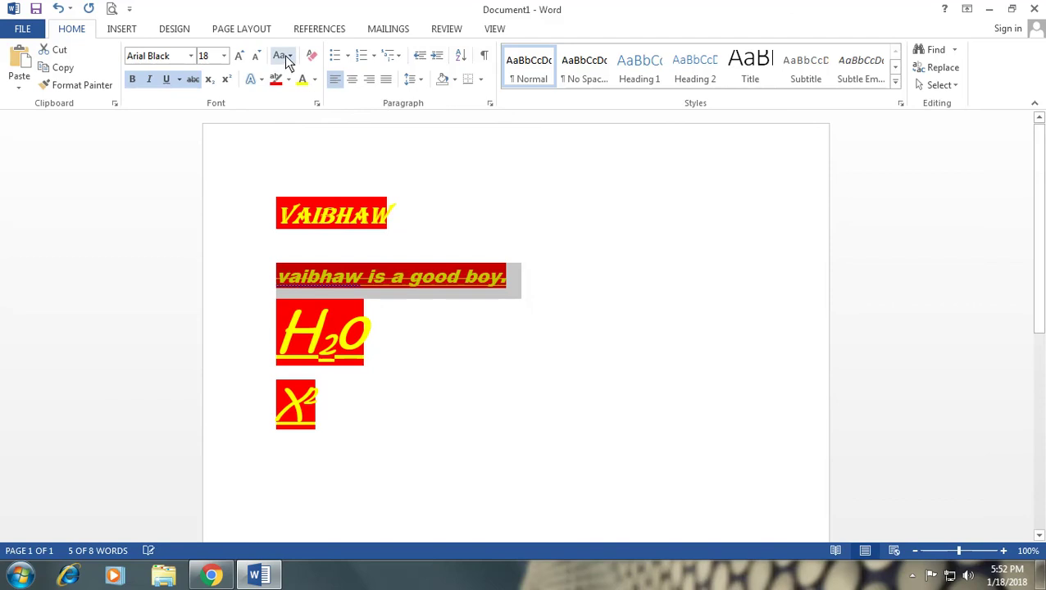
left_click(289, 57)
left_click(298, 76)
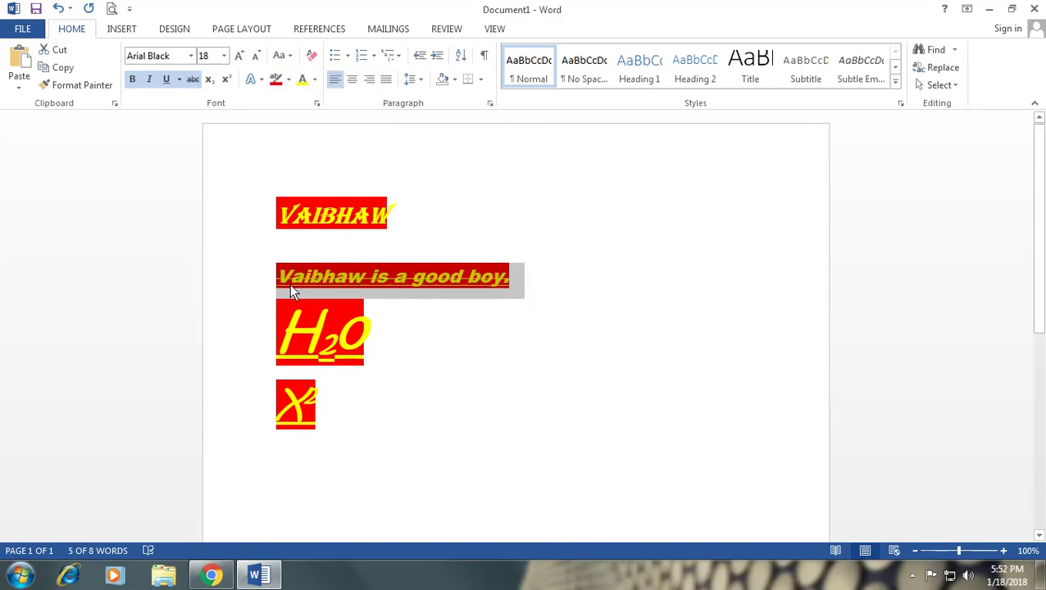
left_click(525, 287)
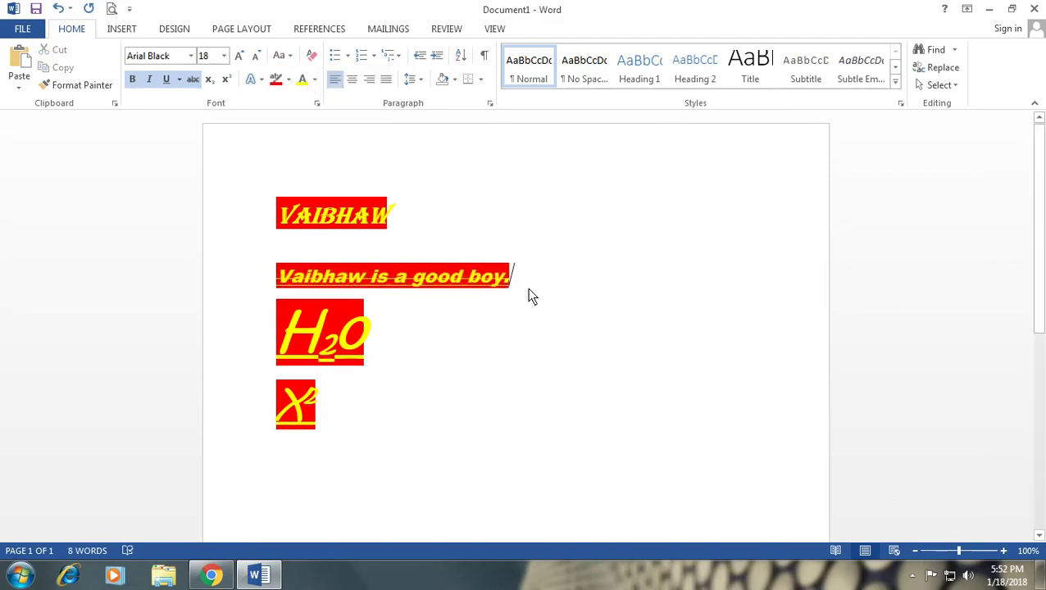
left_click(238, 254)
left_click(287, 57)
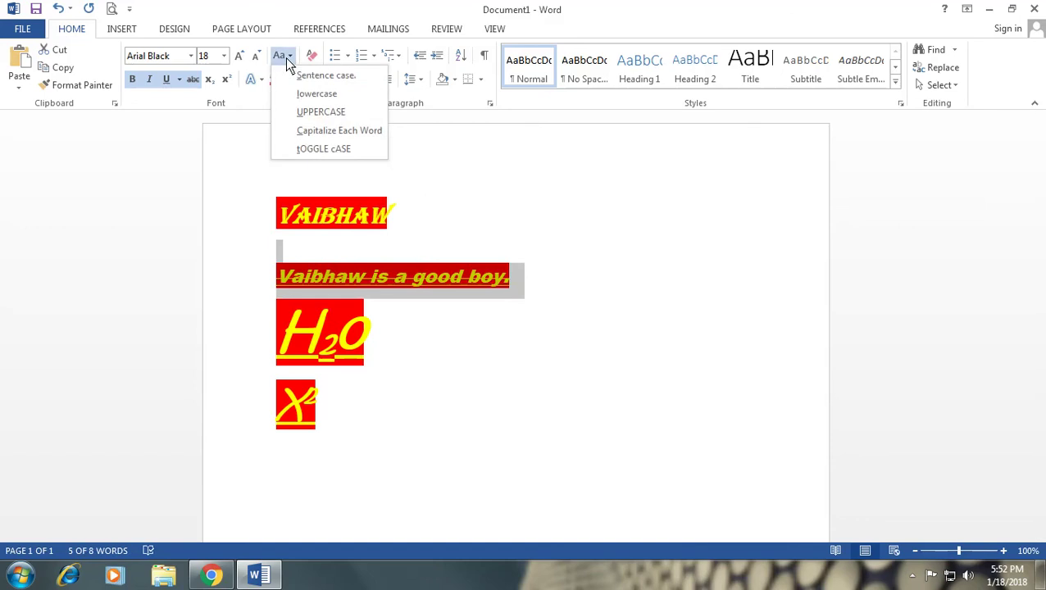
left_click(317, 96)
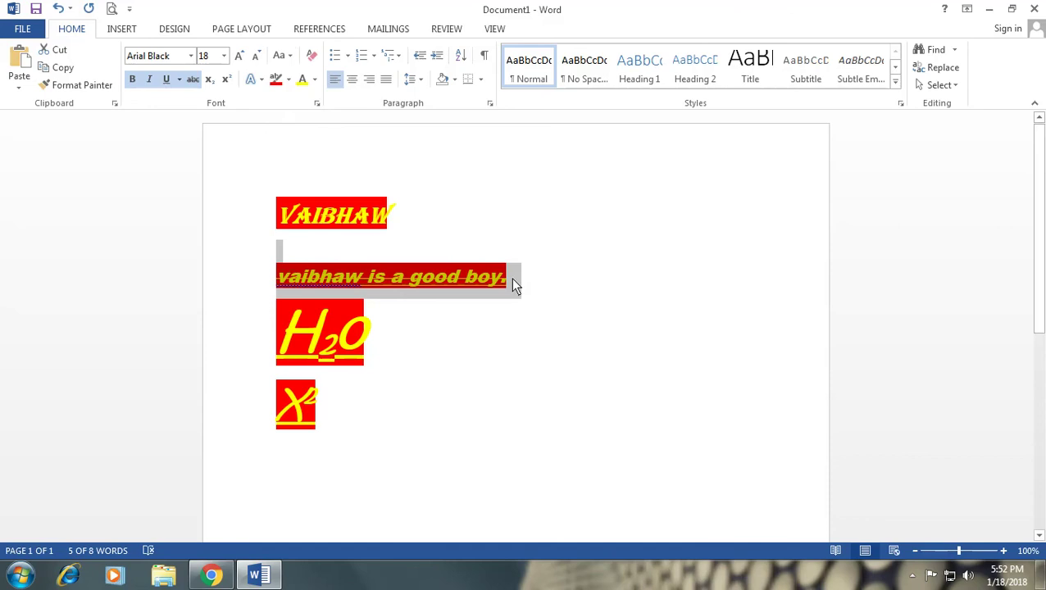
left_click(287, 56)
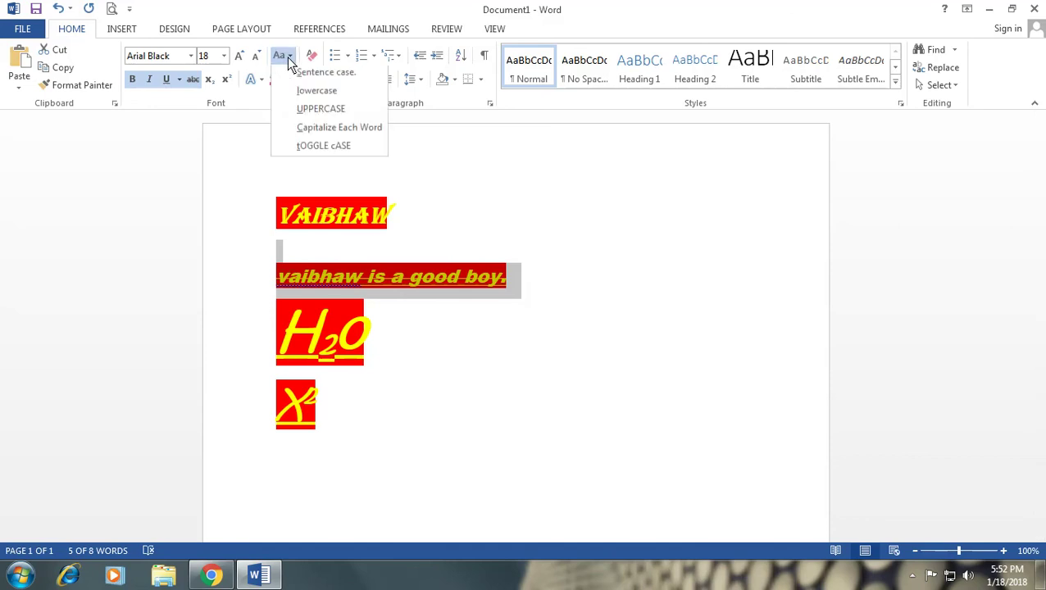
left_click(310, 115)
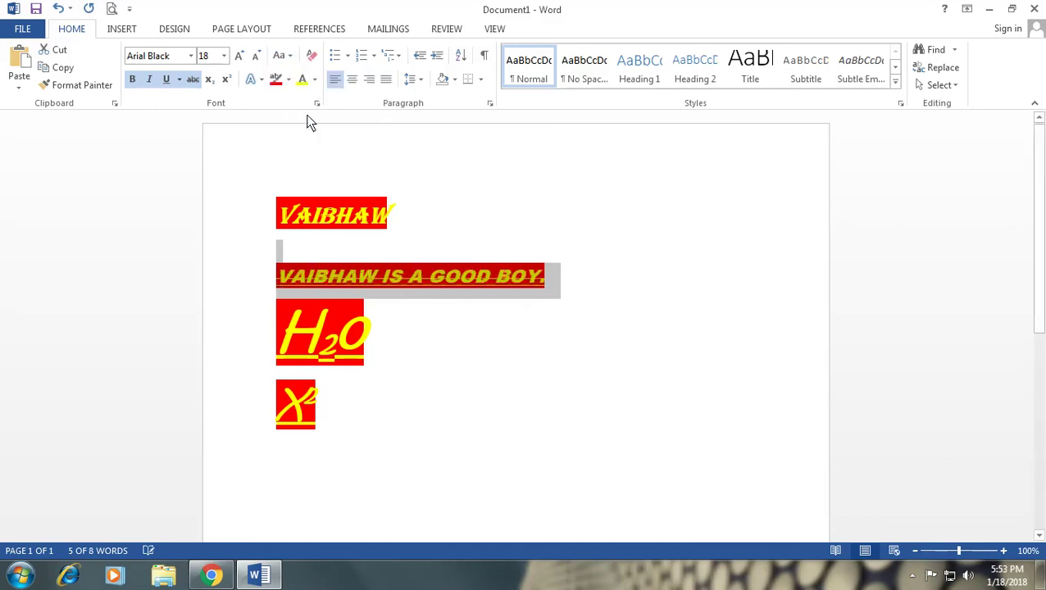
left_click(284, 58)
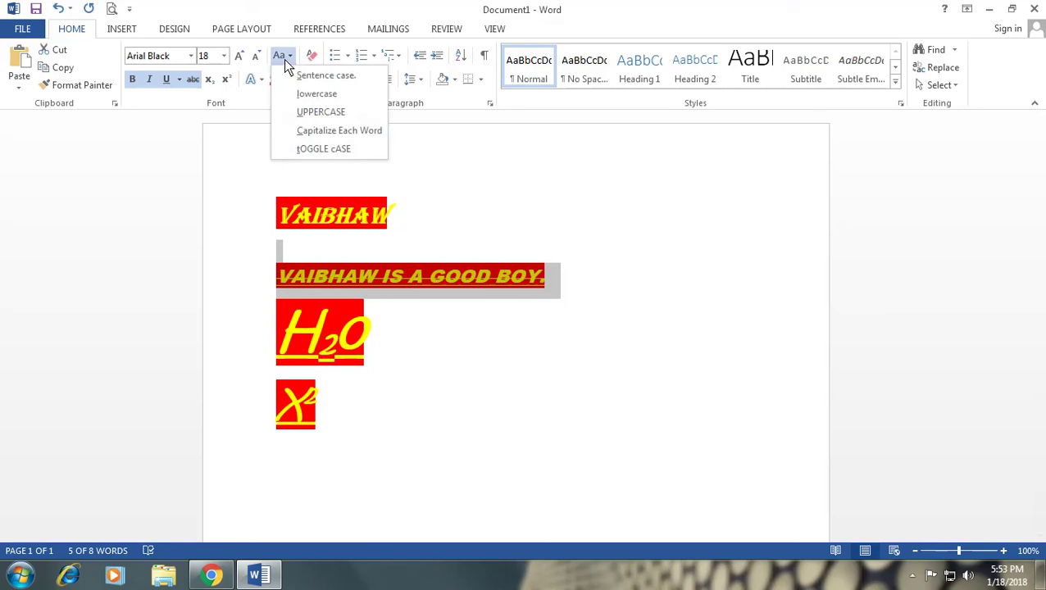
left_click(334, 131)
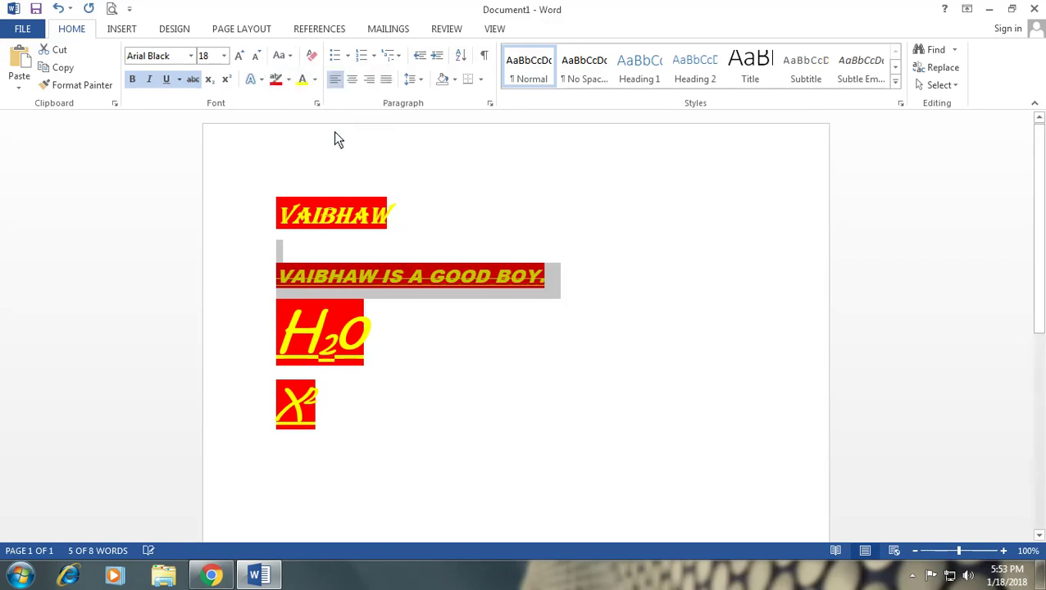
left_click(551, 269)
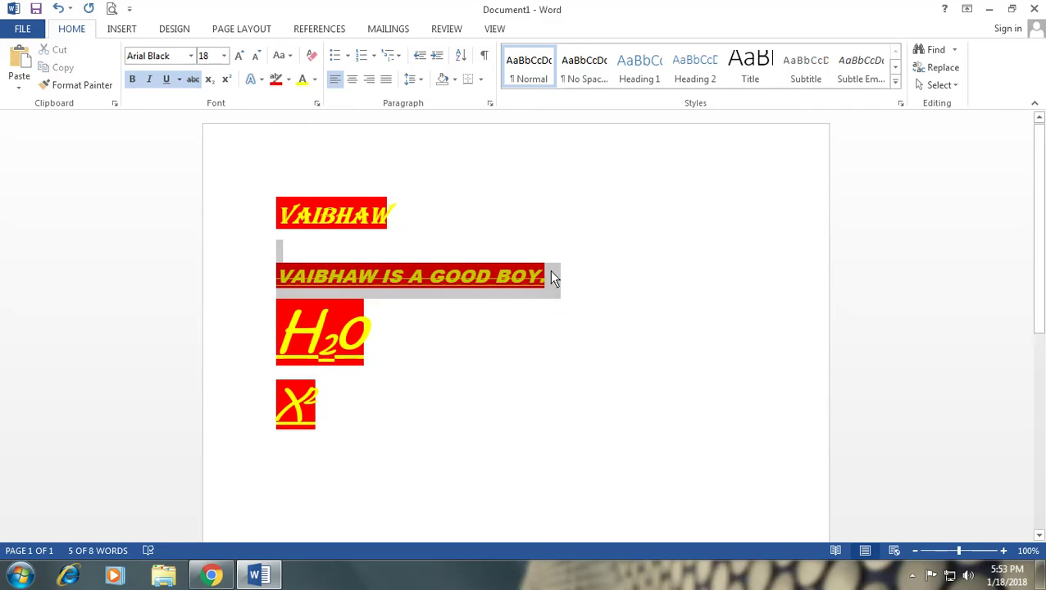
triple_click(289, 259)
left_click(283, 56)
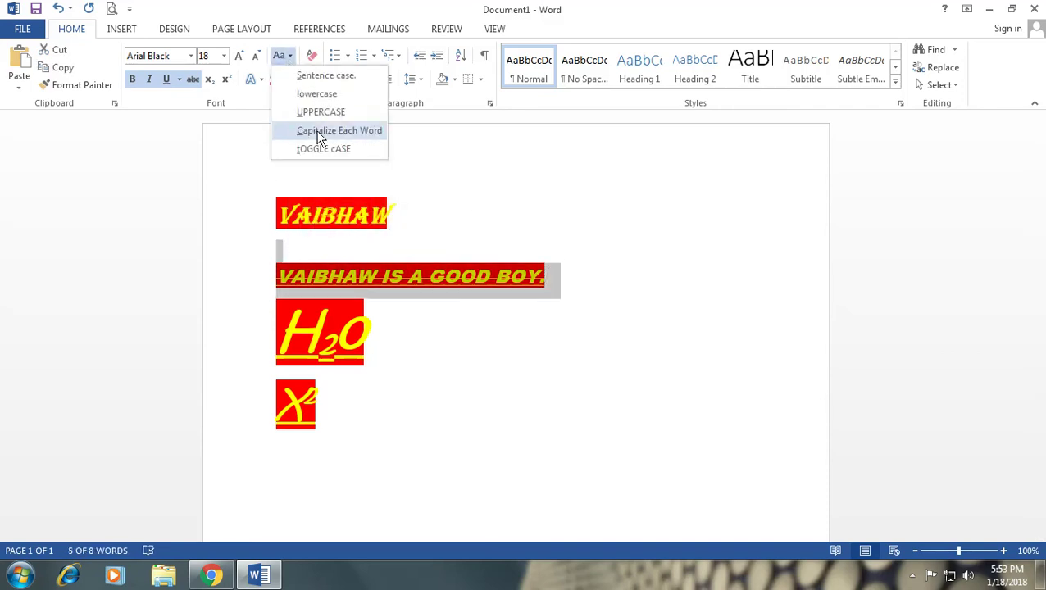
left_click(319, 133)
left_click(280, 56)
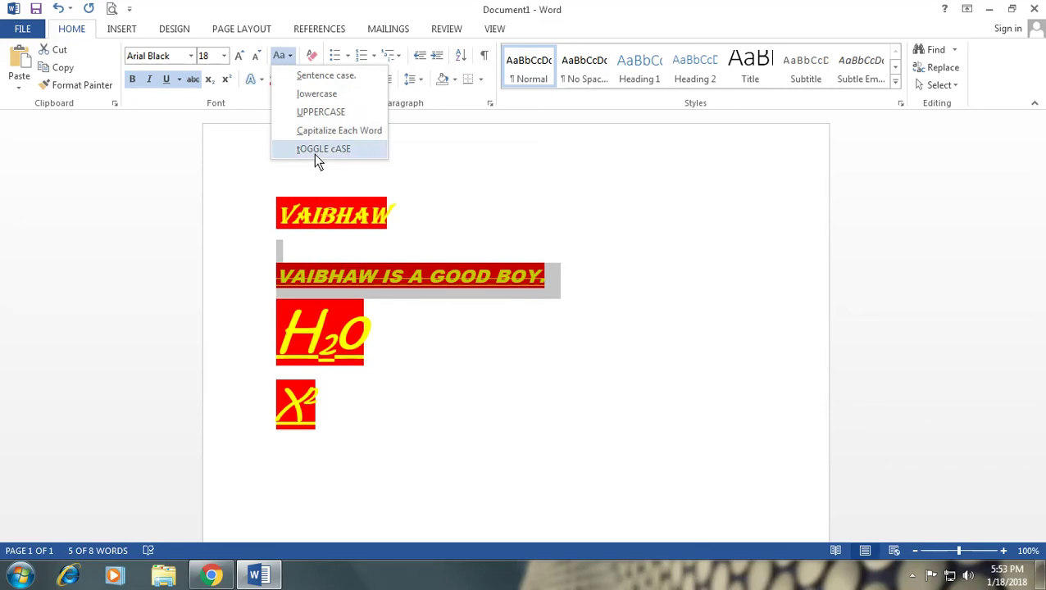
left_click(327, 132)
left_click(283, 58)
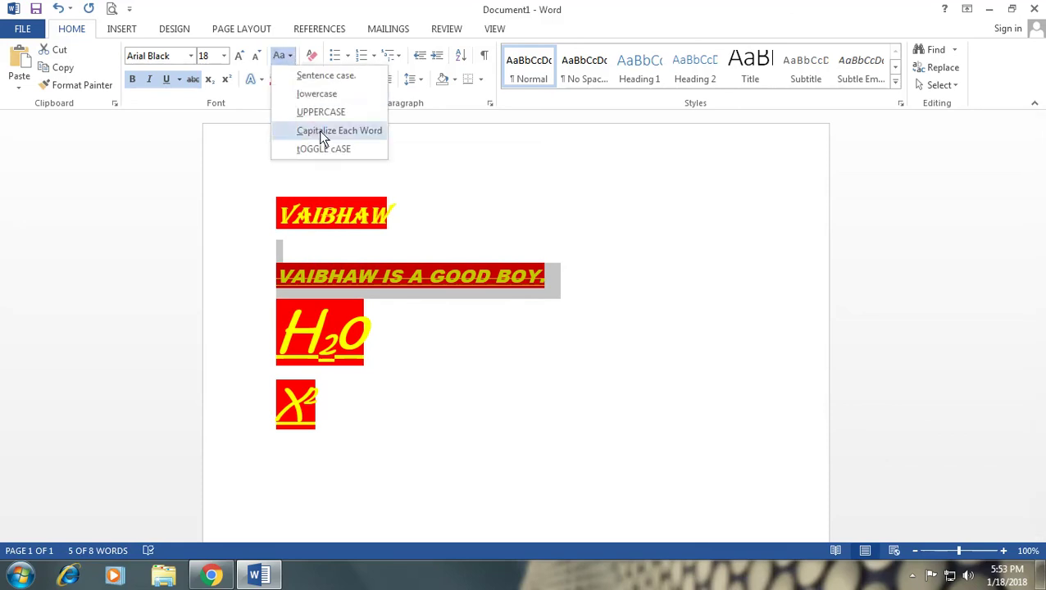
left_click(322, 134)
left_click(281, 56)
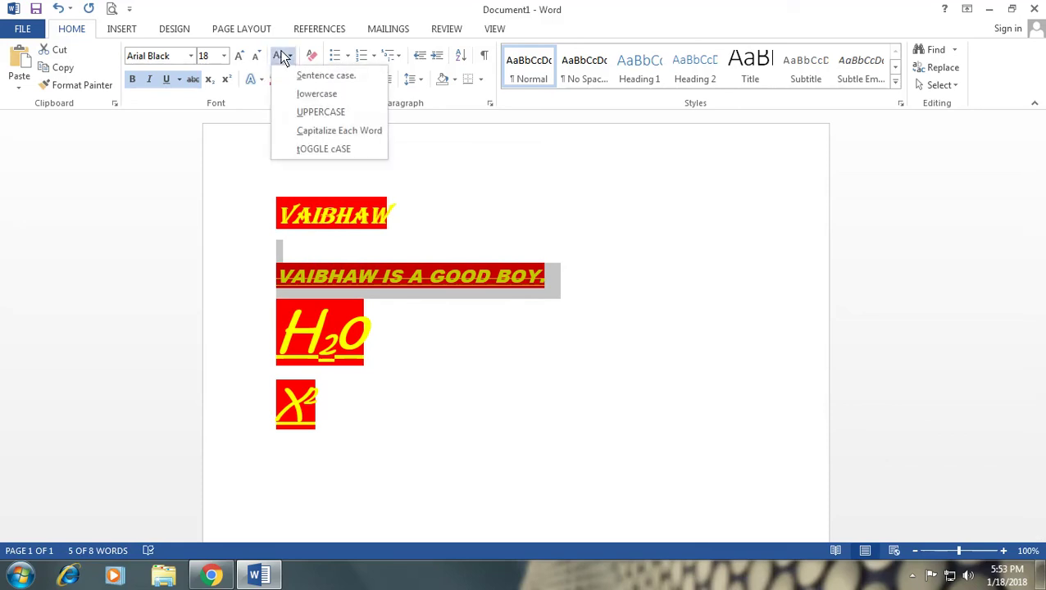
left_click(343, 133)
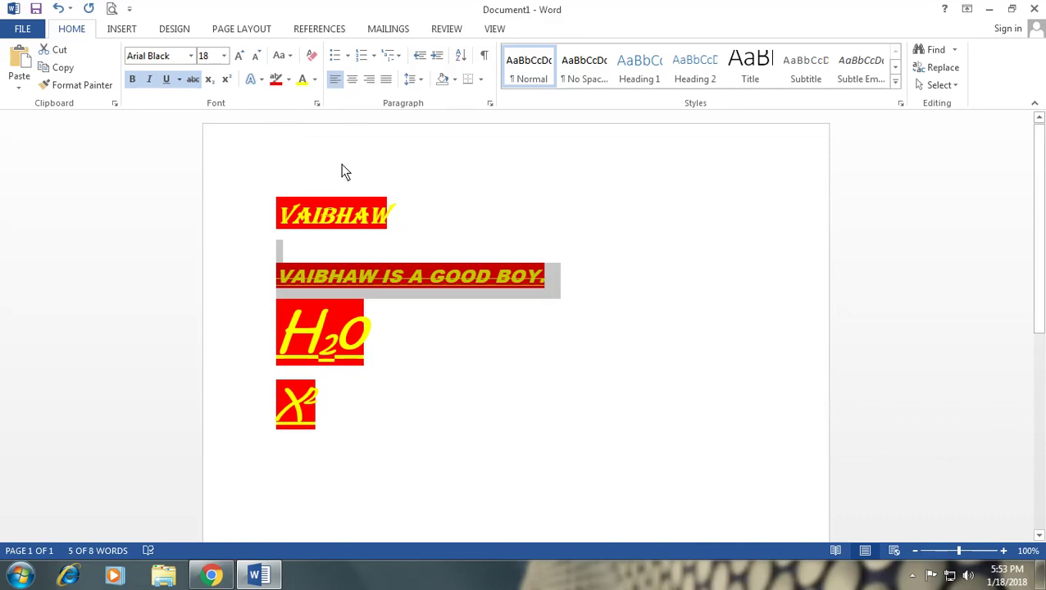
Step: Set the VAIBHAW IS A GOOD BOY. line in Kristen ITC and apply Capitalize Each Word
left_click(191, 56)
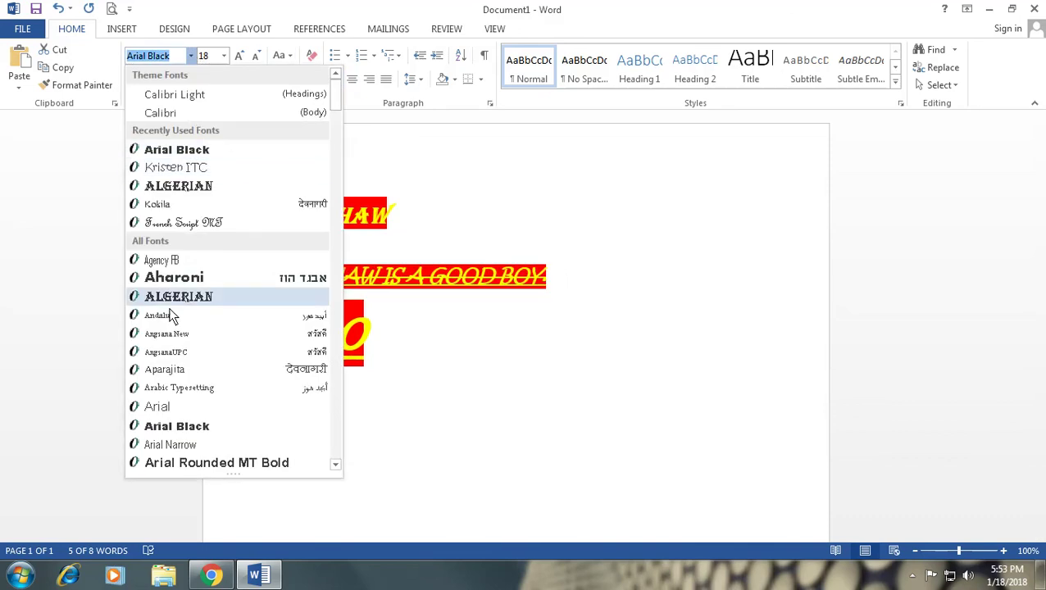
left_click(179, 168)
left_click_drag(564, 279, 316, 250)
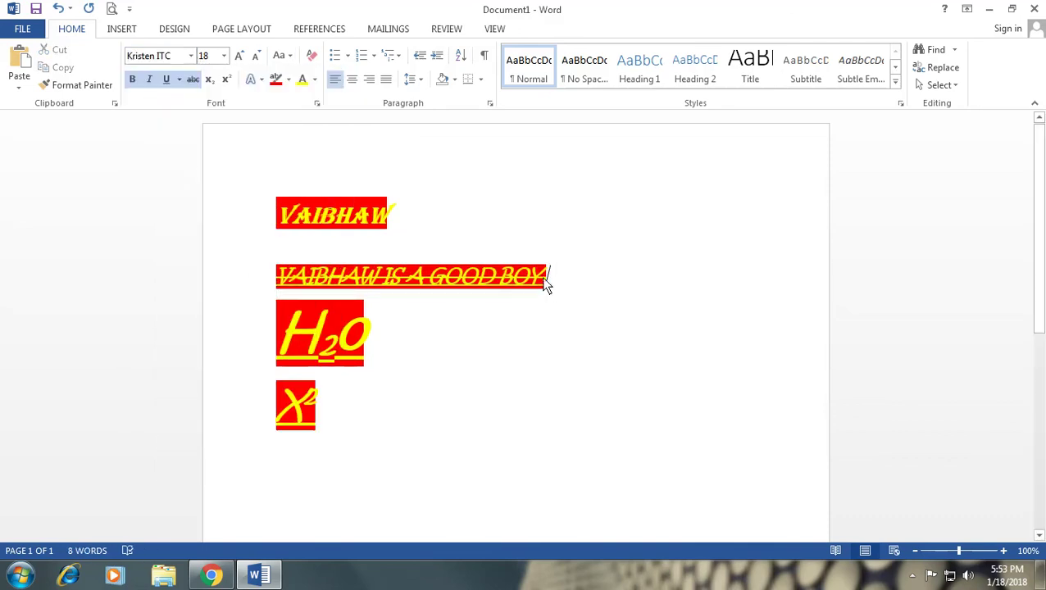
left_click(287, 62)
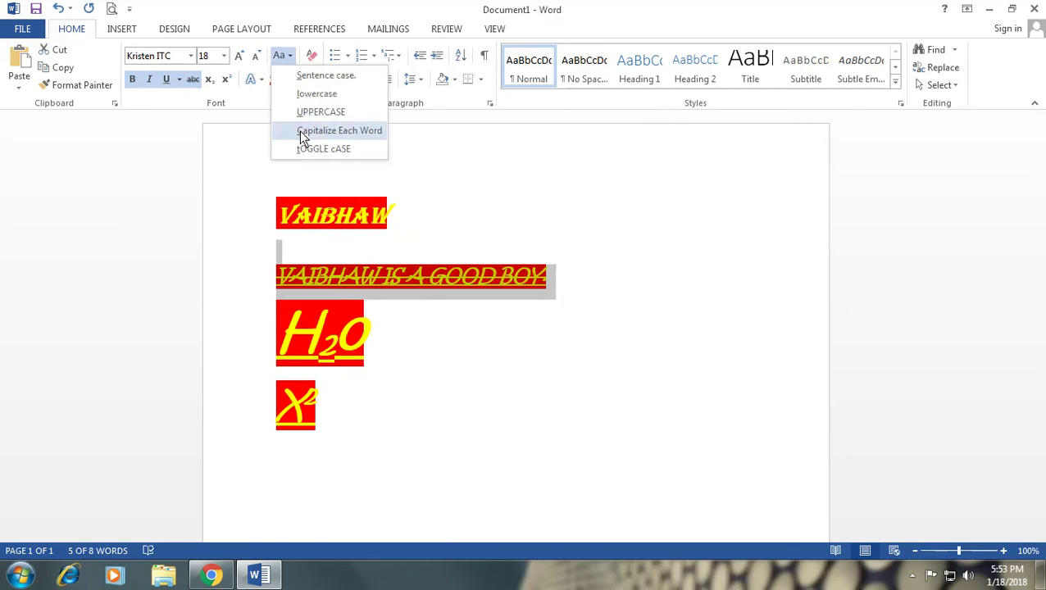
left_click(314, 138)
Step: Try other case options on the line, then add an empty line below it
left_click(286, 57)
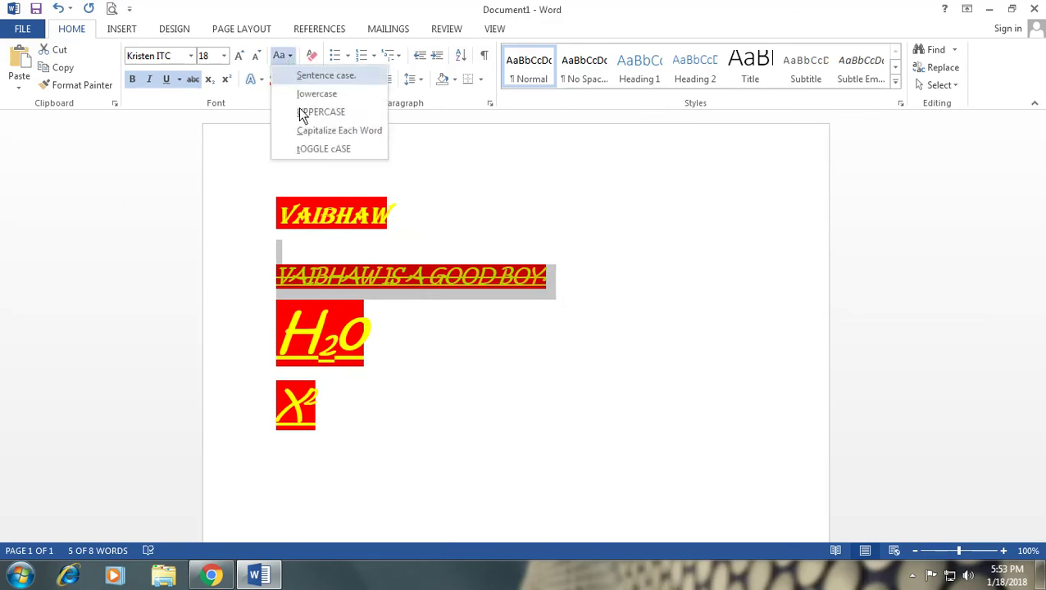
left_click(328, 131)
left_click(290, 56)
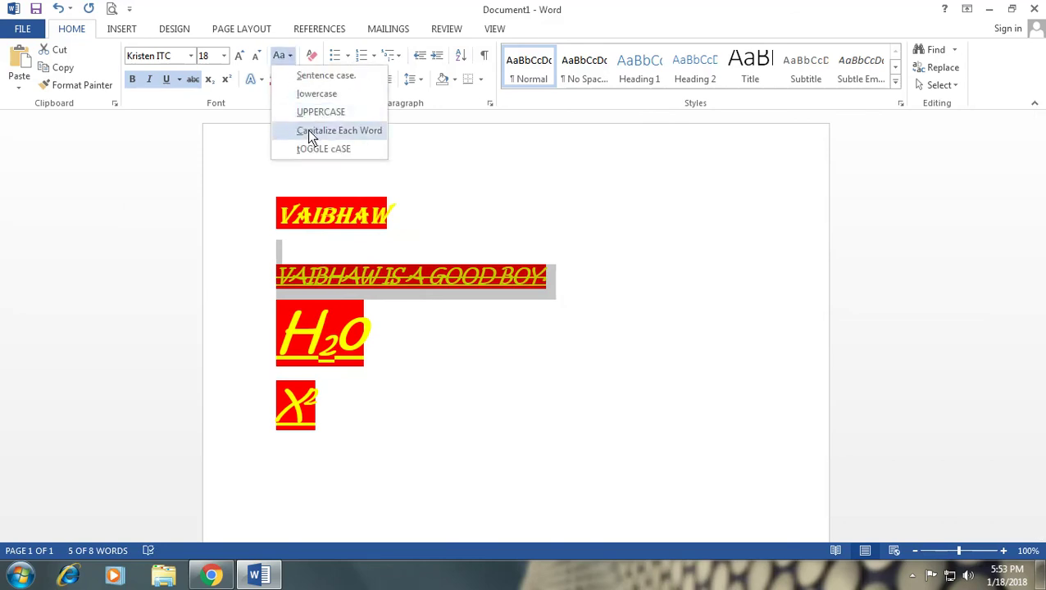
left_click(307, 129)
left_click(561, 287)
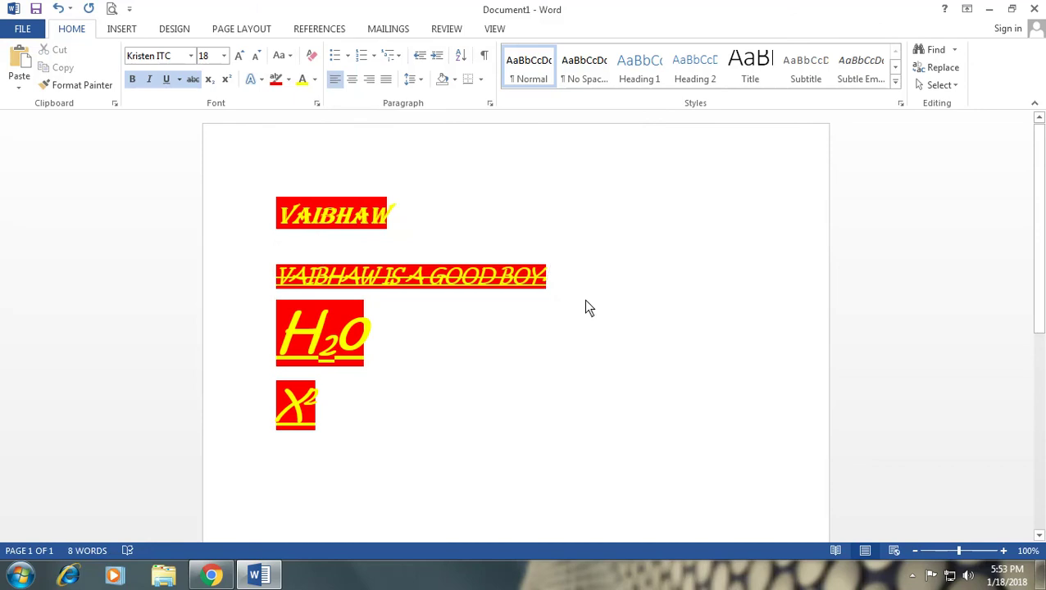
key("Return")
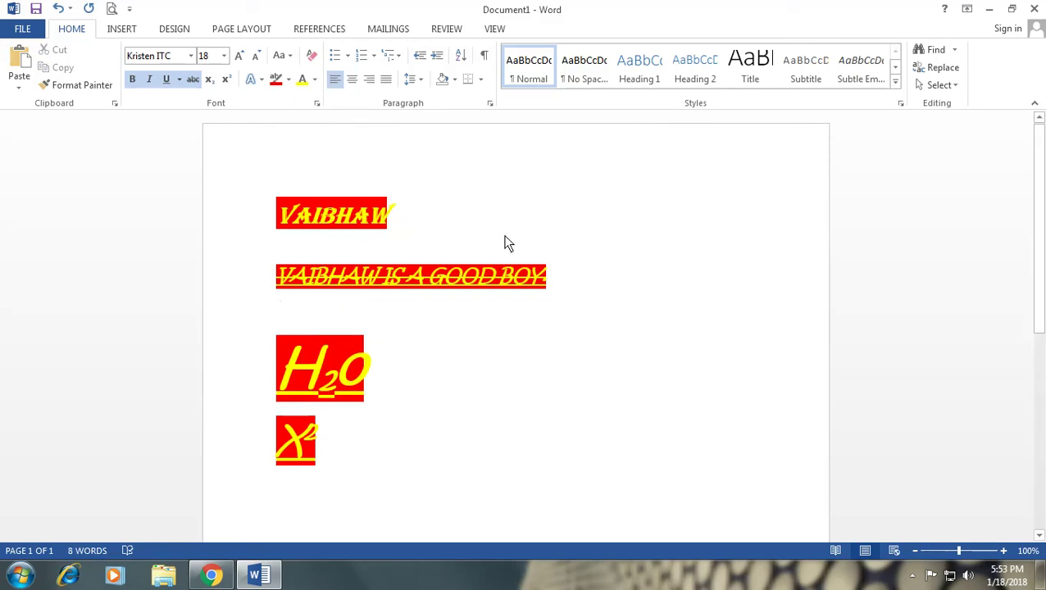
Step: Delete all document content and type 'AABHA A GOOD BOY.' on the blank page
key("ctrl+a")
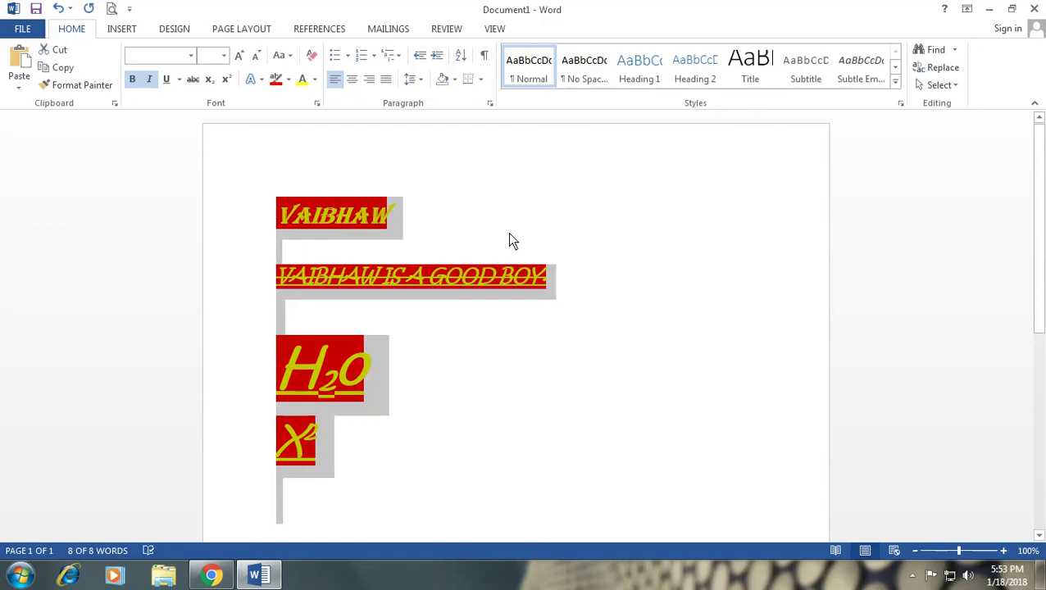
key("Delete")
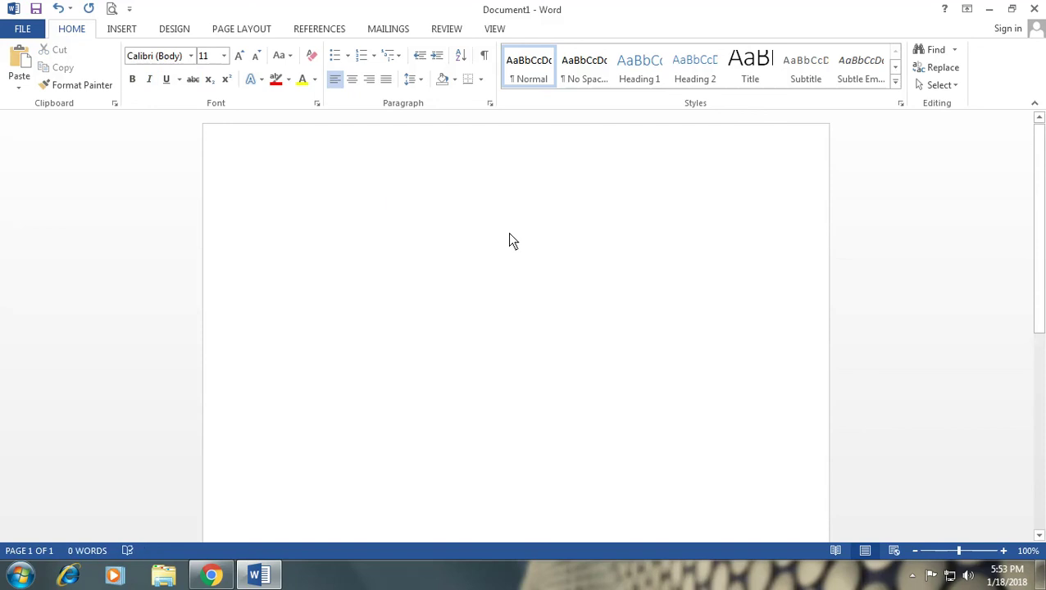
type("vA")
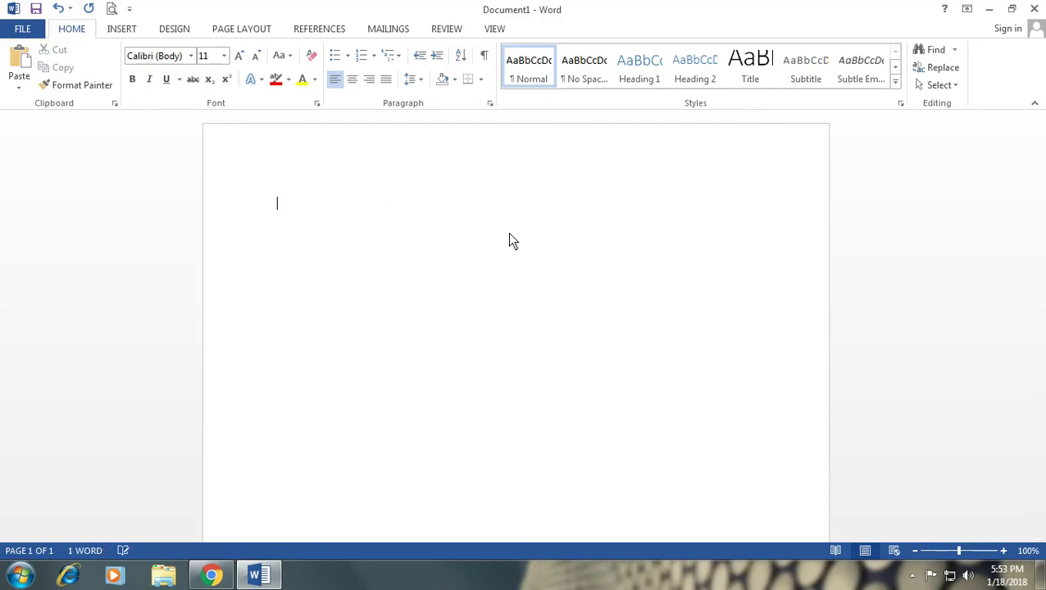
type("AI")
type("BHAW IS A ")
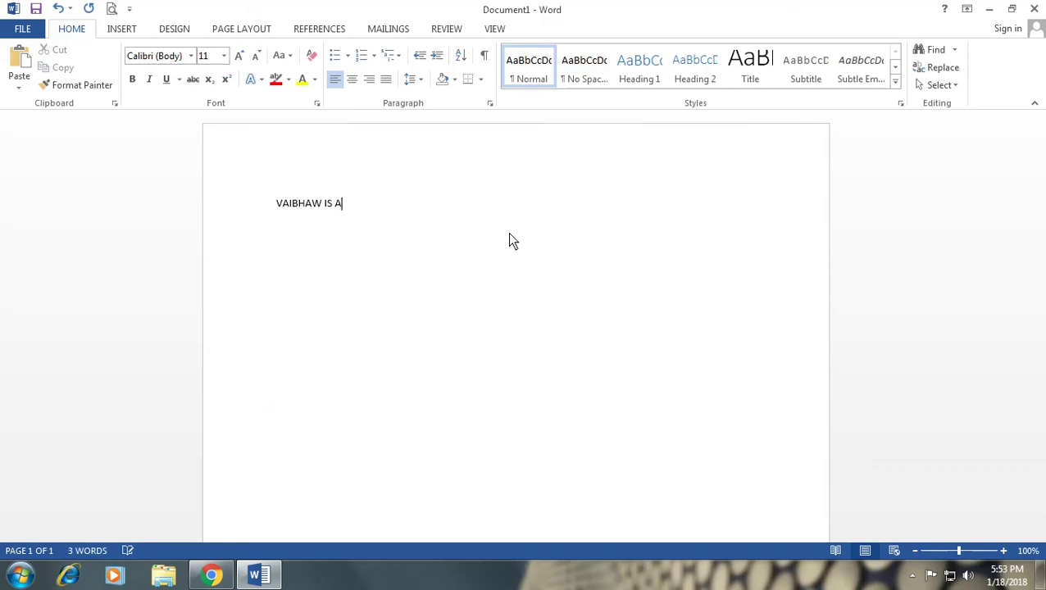
type("GOOD ")
type("BOY.")
Step: Change the sentence to Capitalize Each Word so it reads 'Vaibhaw Is A Good Boy.'
left_click_drag(427, 212, 249, 202)
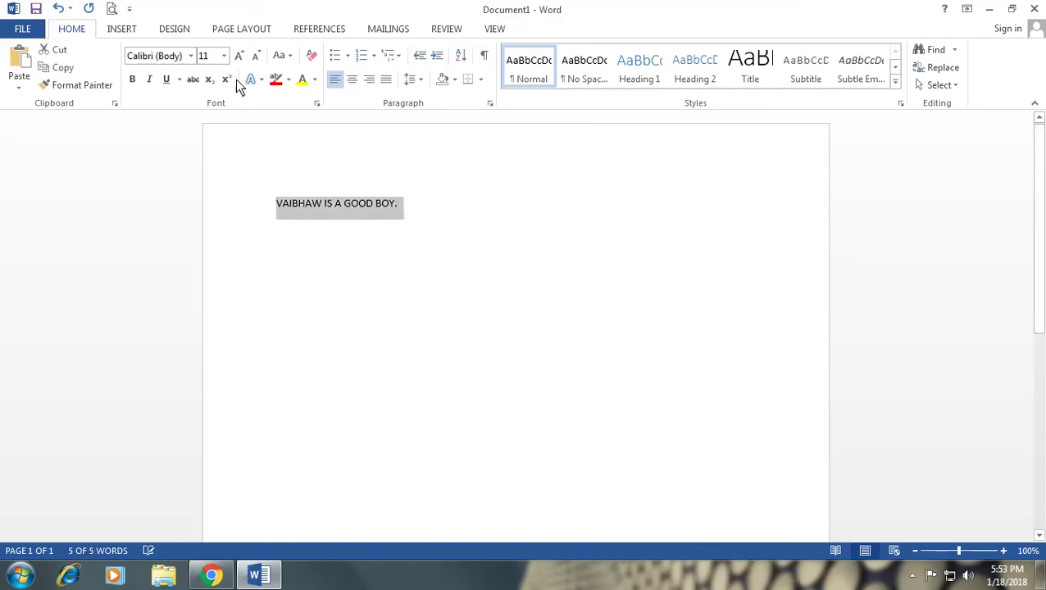
left_click(283, 55)
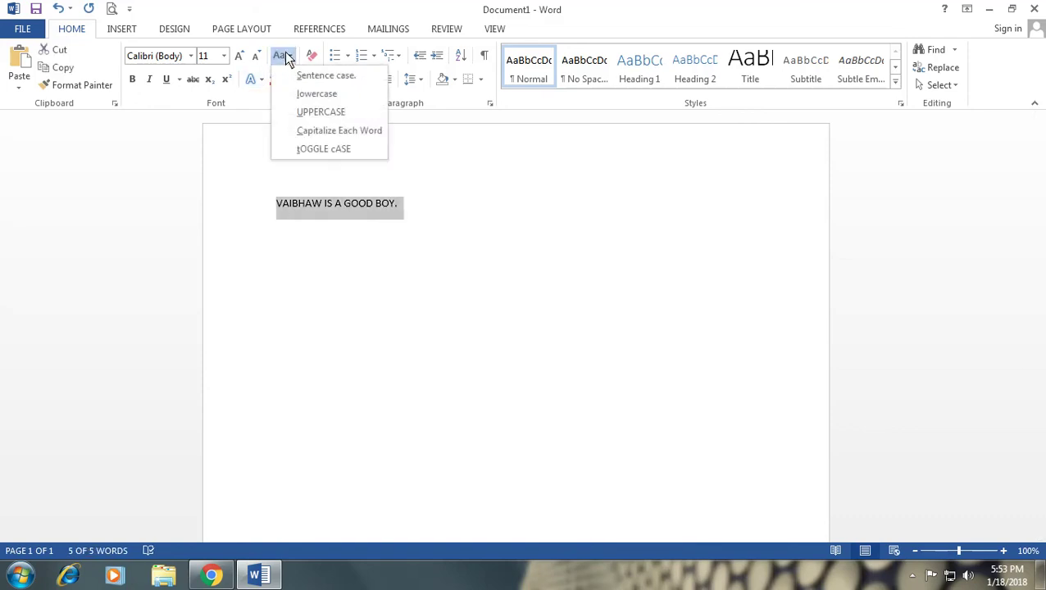
left_click(323, 129)
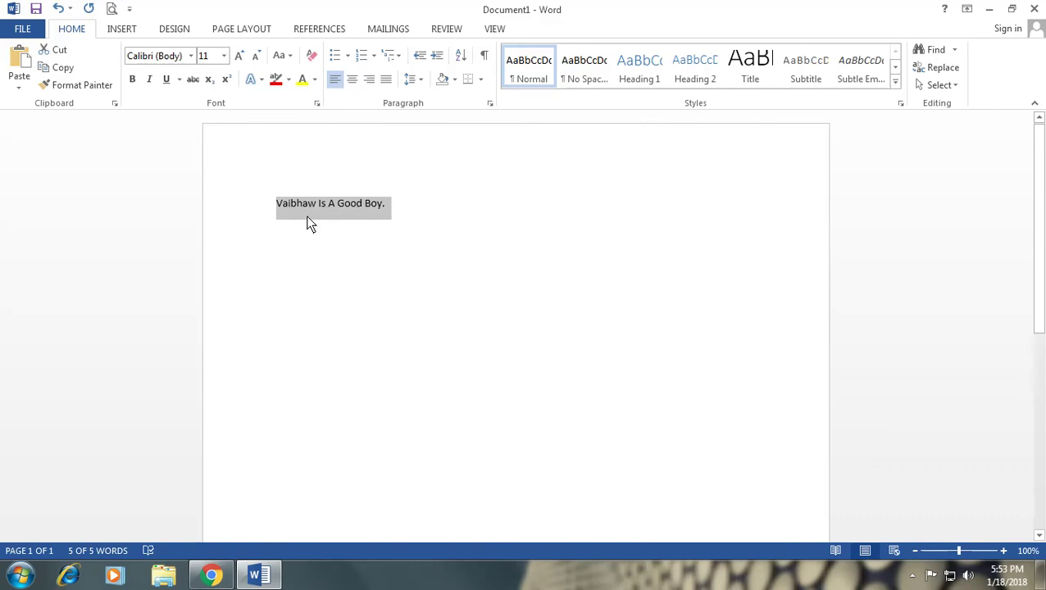
Step: Enlarge the sentence to 24 pt and reselect it
left_click(226, 57)
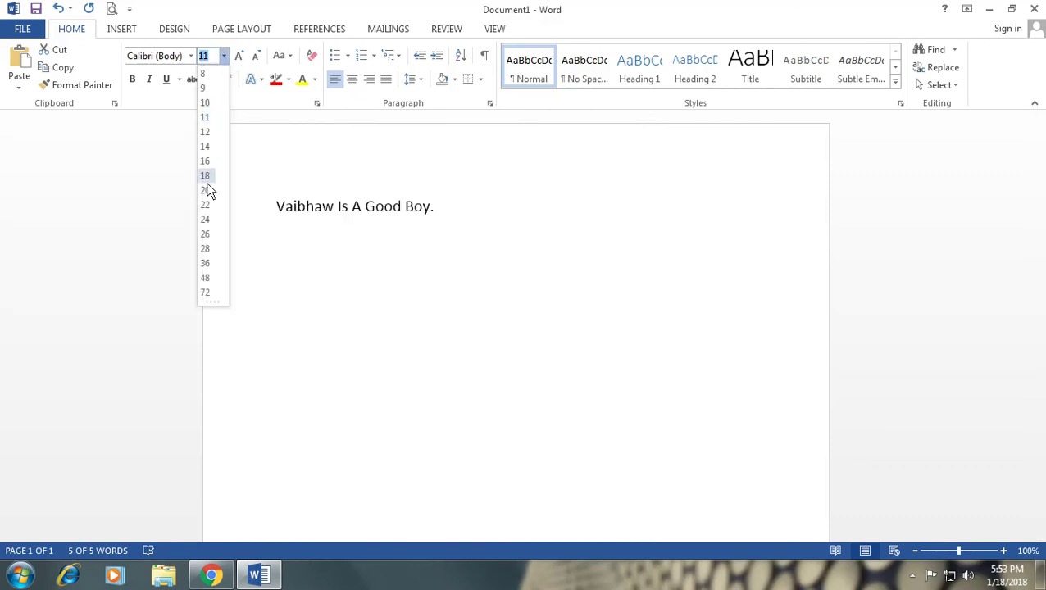
left_click(205, 219)
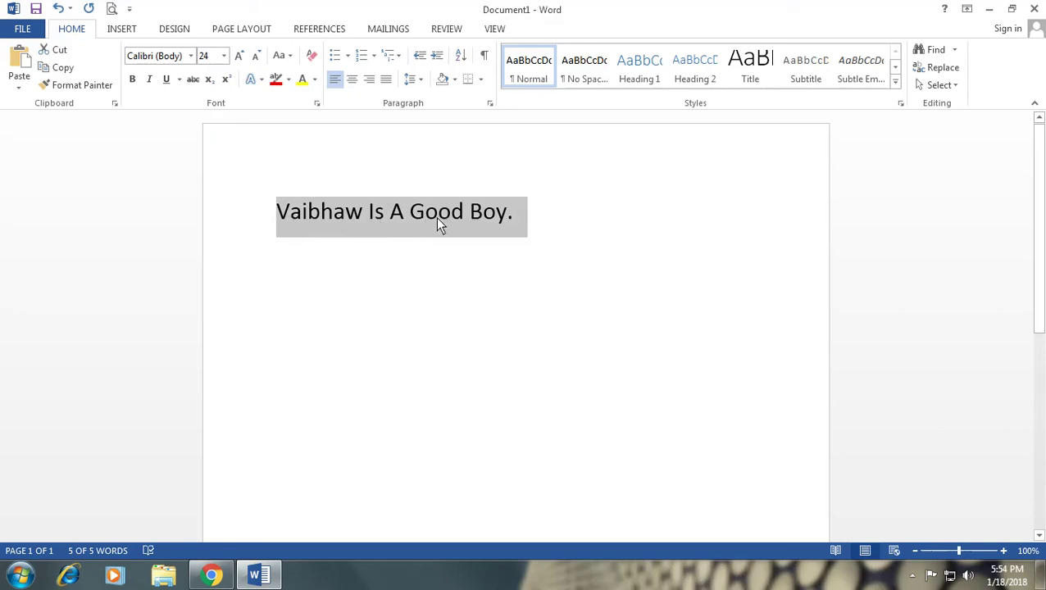
left_click(566, 233)
left_click_drag(525, 221, 274, 213)
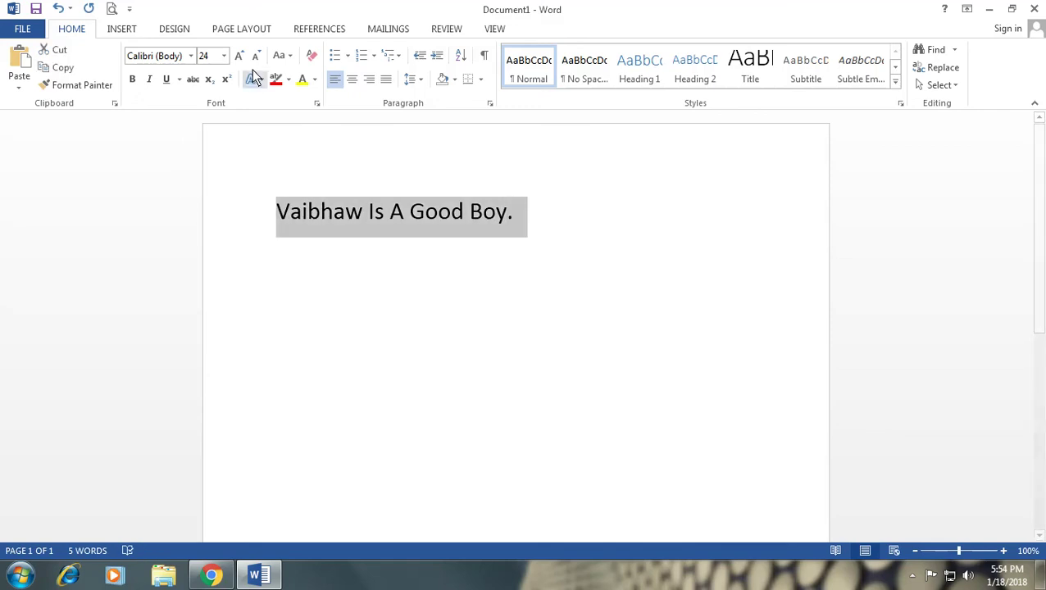
Step: Apply tOGGLE cASE so the sentence reads 'vAIBHAW iS a gOOD bOY.' and deselect it
left_click(288, 57)
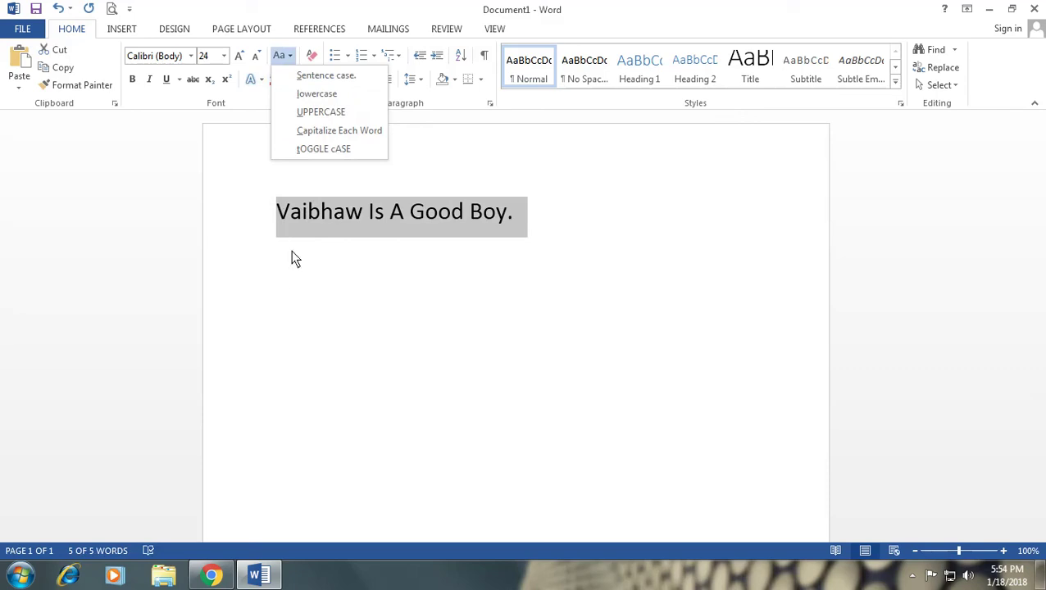
left_click(327, 152)
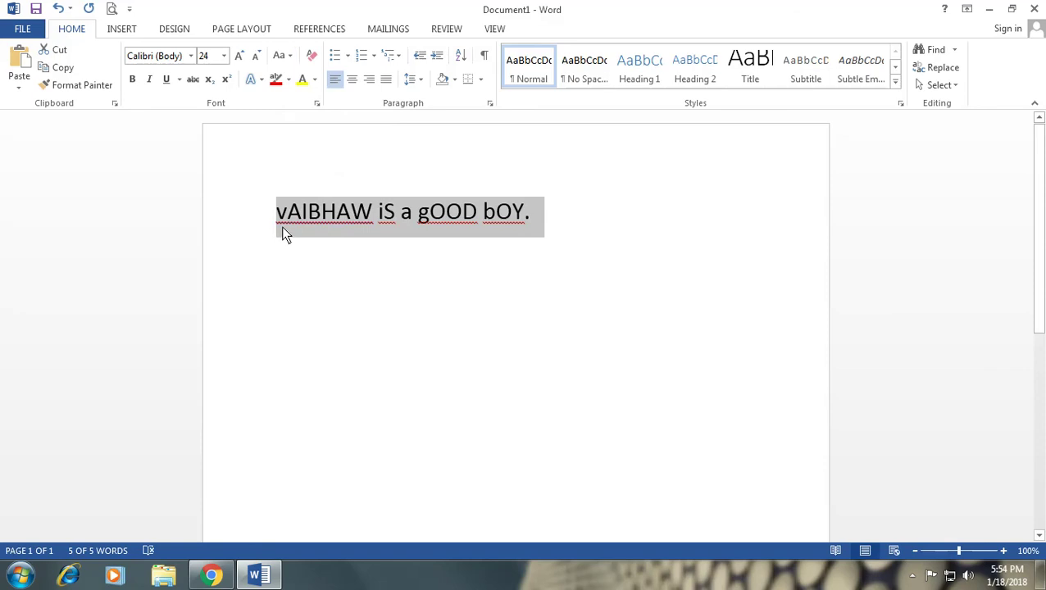
left_click(552, 230)
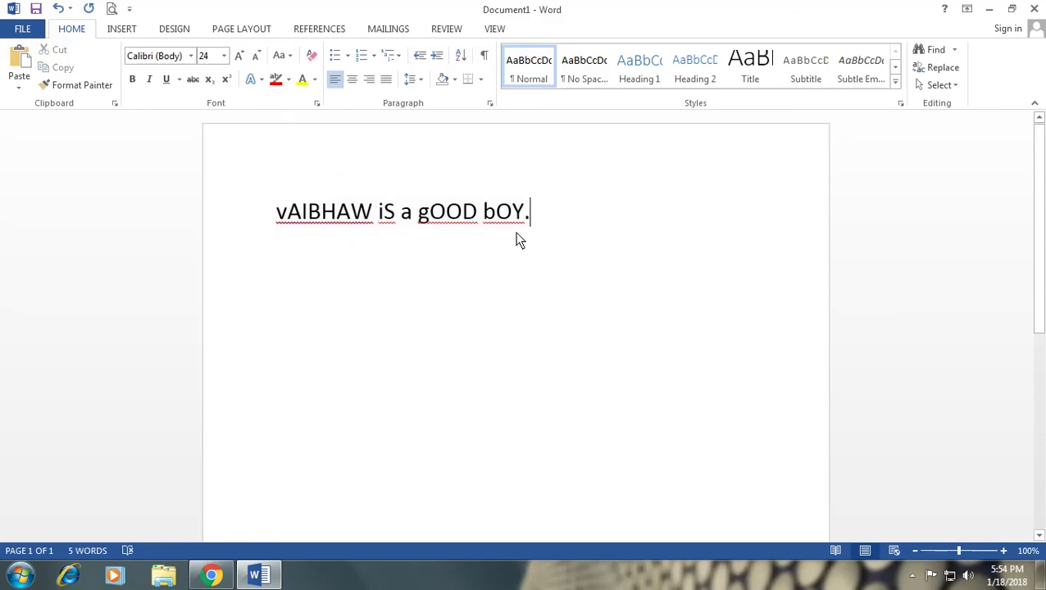